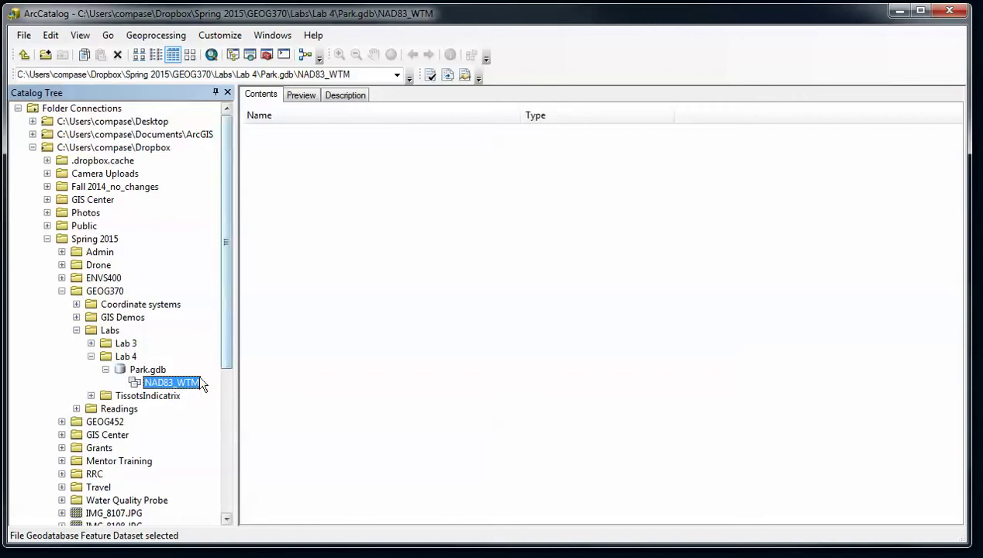
# Step: Start a new line feature class named Trails in the NAD83_WTM feature dataset, using the default storage configuration
pyautogui.rightClick(321, 258)
pyautogui.moveTo(384, 369)
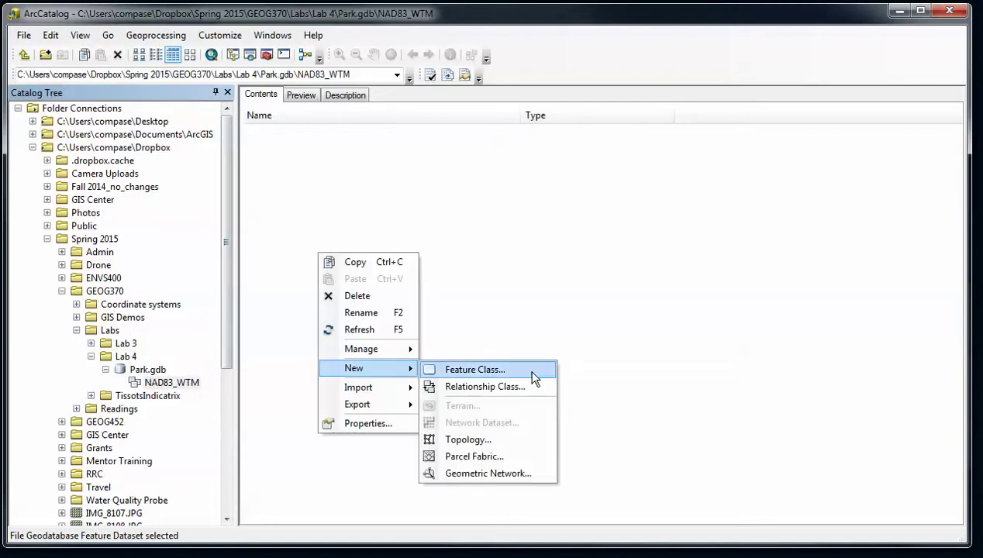
pyautogui.rightClick(184, 383)
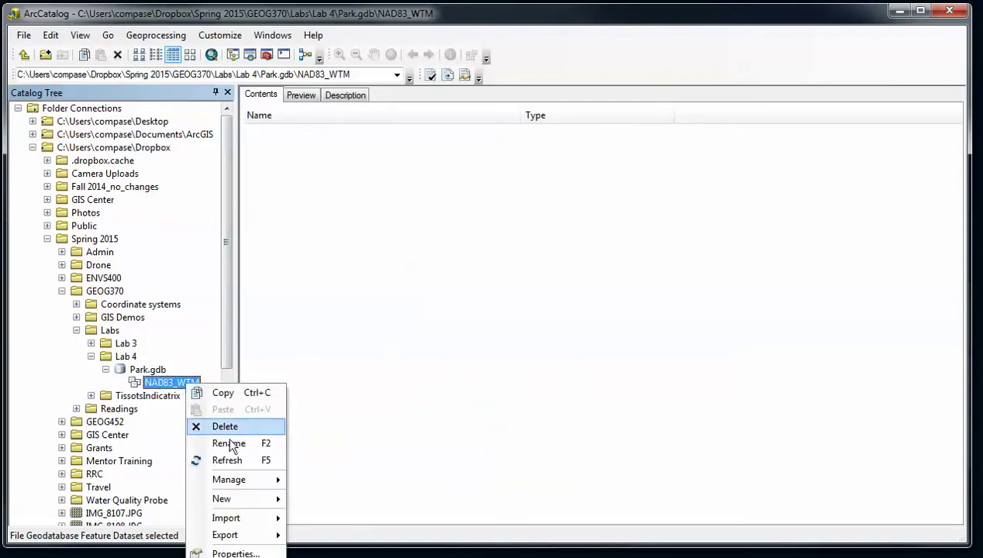
pyautogui.moveTo(259, 498)
pyautogui.click(321, 502)
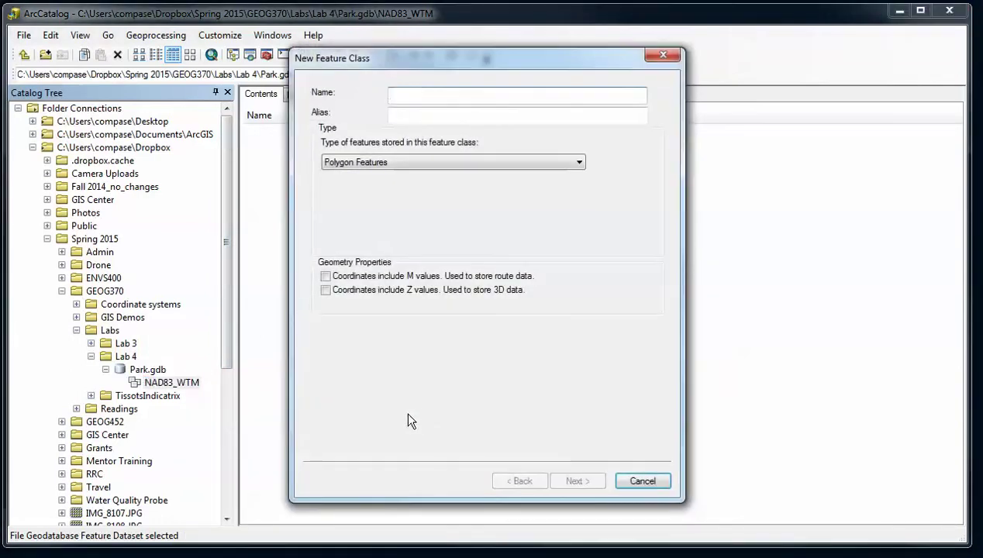
pyautogui.write('Tr')
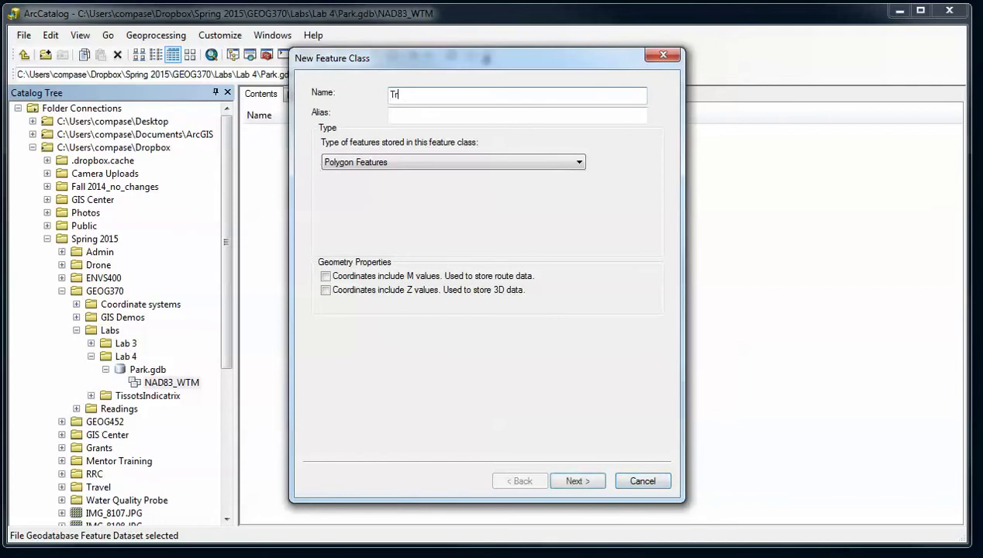
pyautogui.write('ails')
pyautogui.click(325, 162)
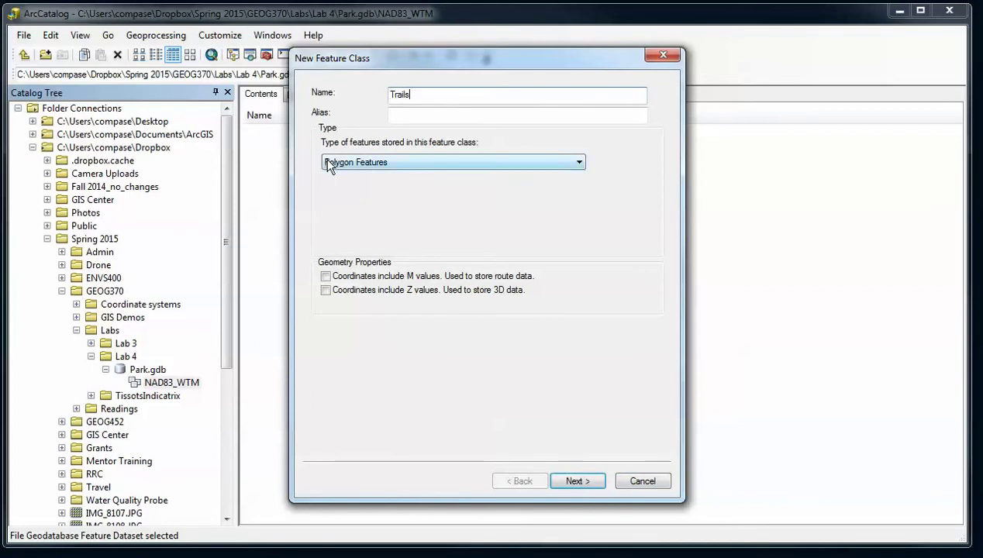
pyautogui.click(341, 185)
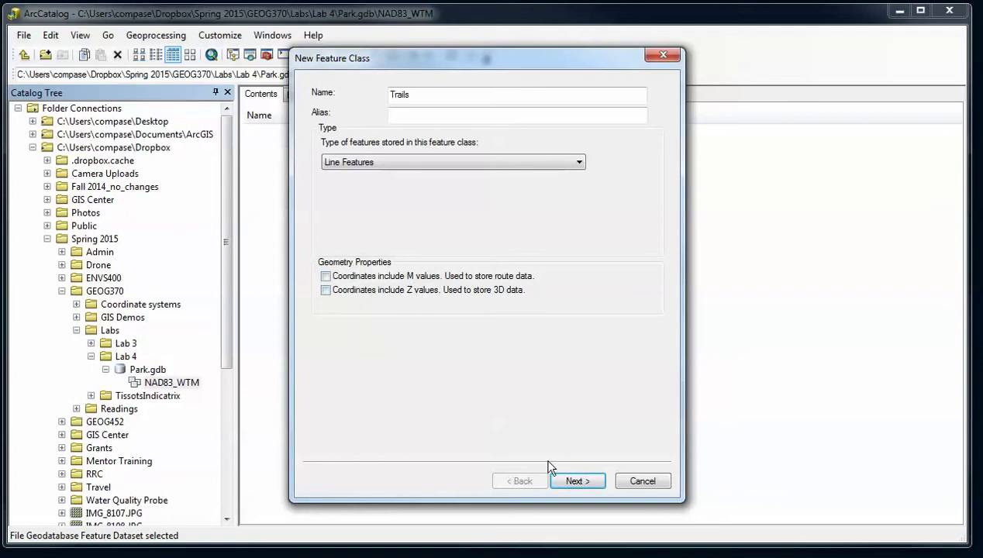
pyautogui.click(570, 480)
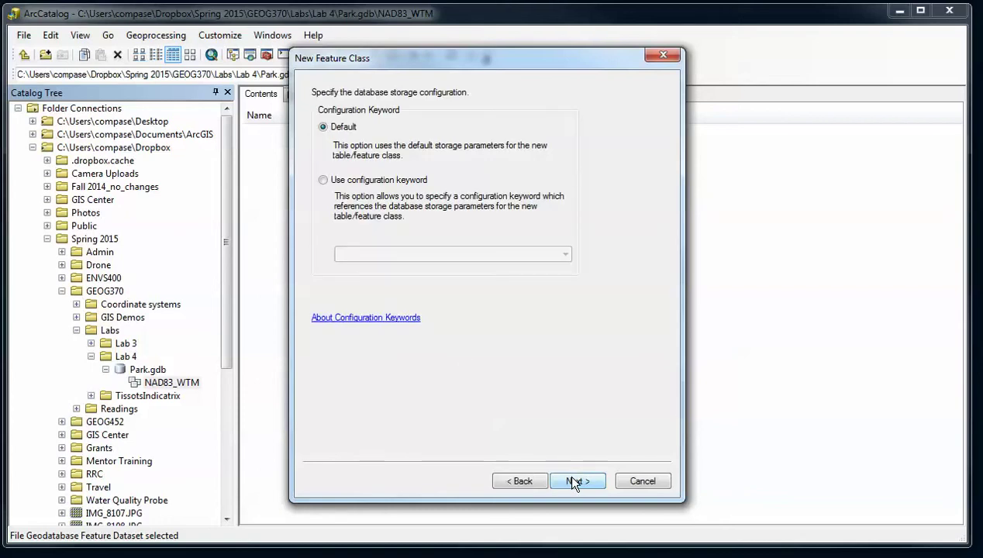
pyautogui.click(570, 481)
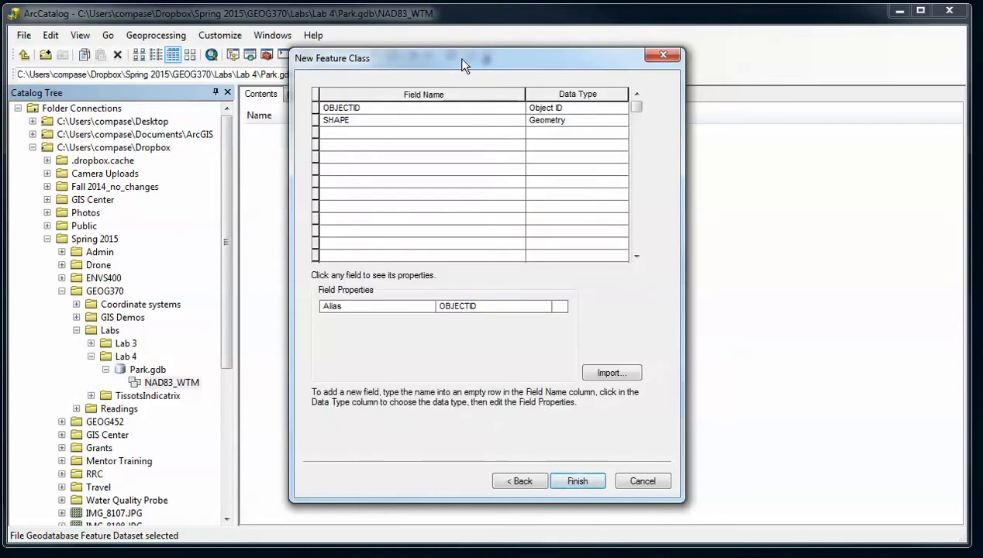
# Step: Add a Text field called Name to the Trails feature class, leaving its domain blank
pyautogui.moveTo(456, 58); pyautogui.dragTo(449, 61)
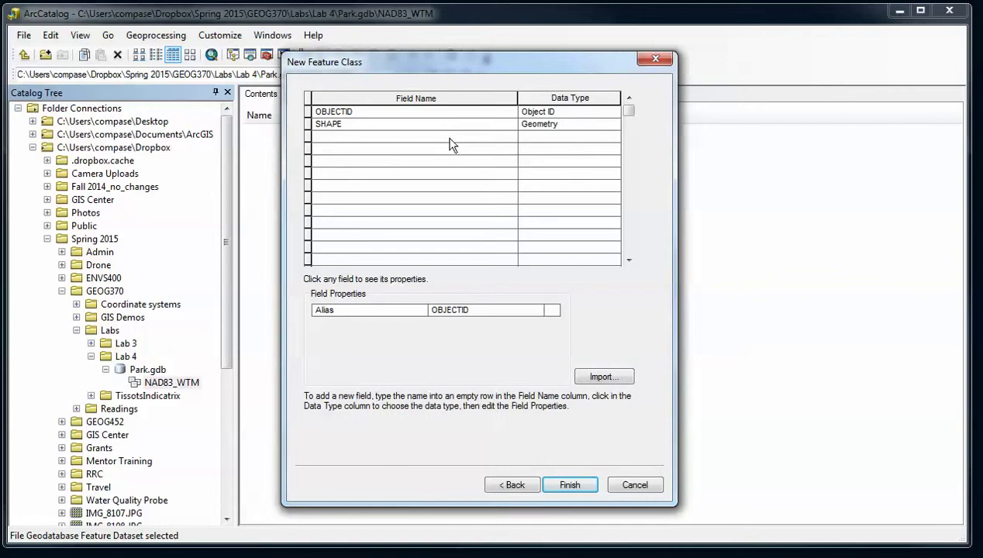
pyautogui.click(449, 137)
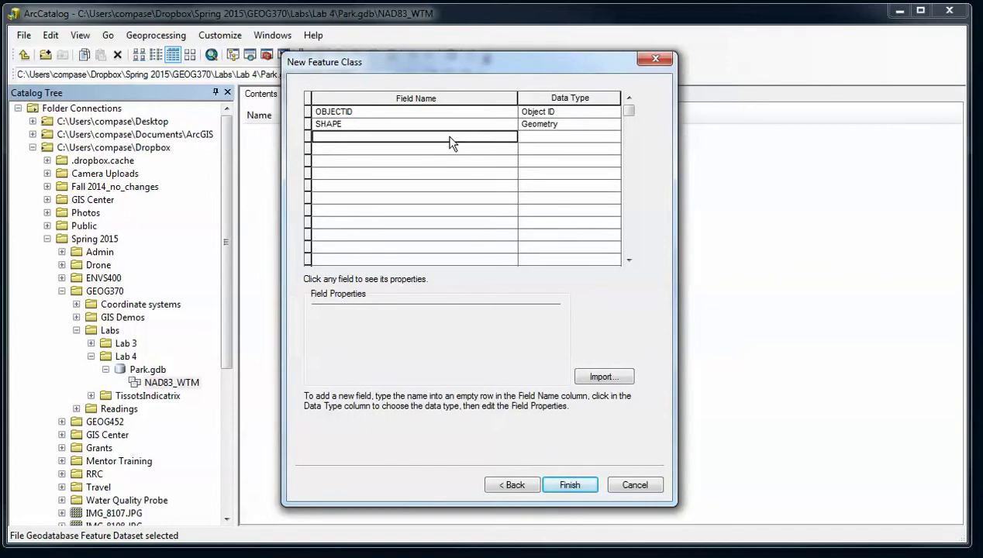
pyautogui.write('Name')
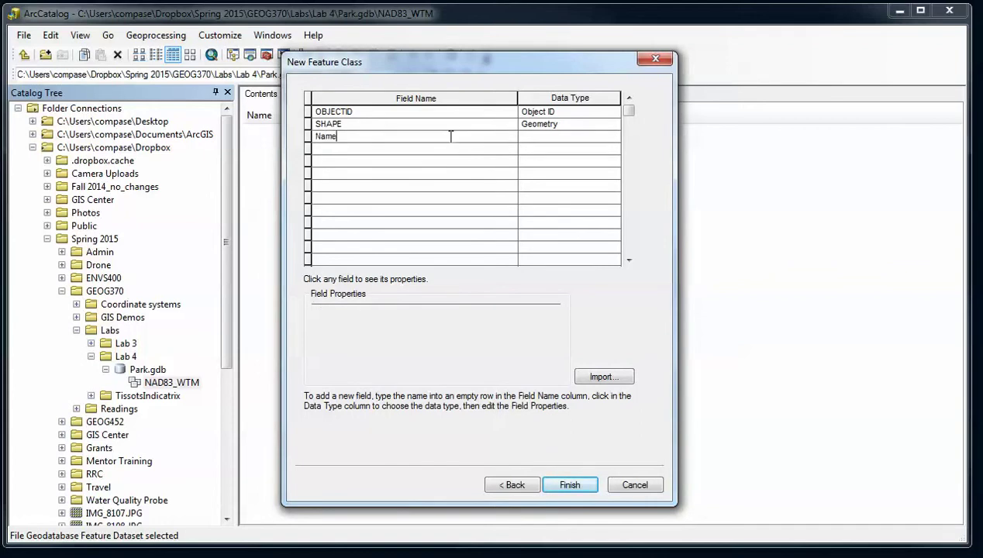
pyautogui.press('Tab')
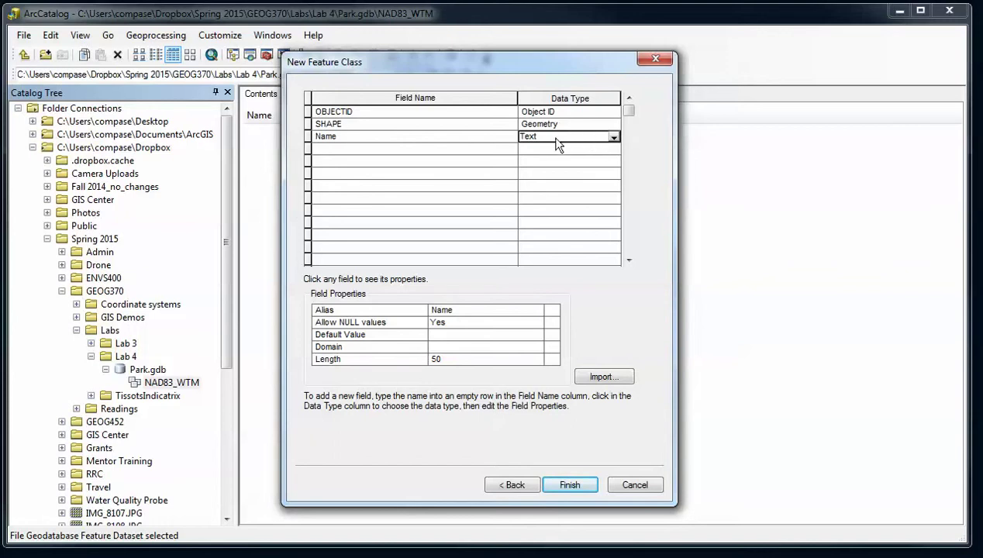
pyautogui.click(379, 347)
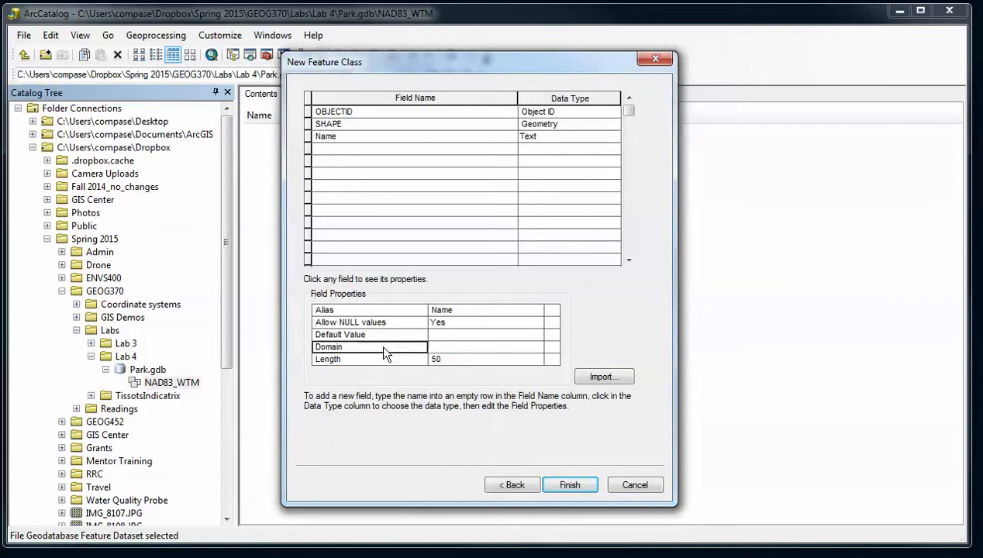
pyautogui.click(445, 348)
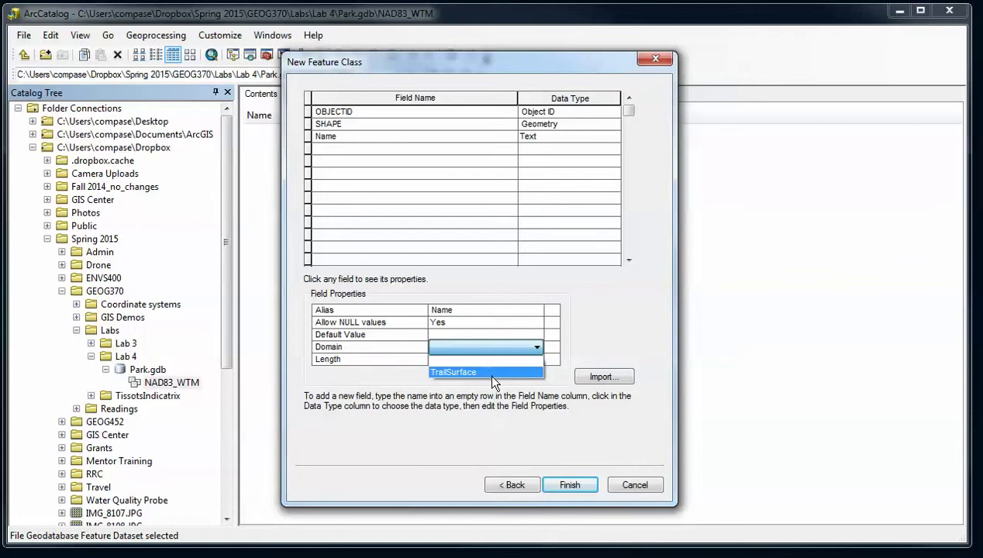
pyautogui.click(412, 348)
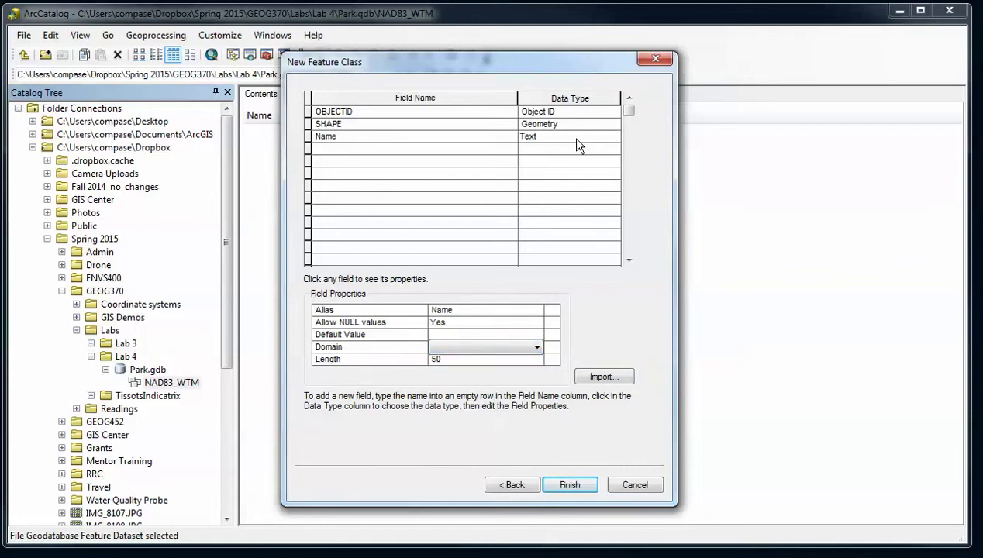
# Step: Add a field called Width with the Short Integer data type
pyautogui.click(380, 152)
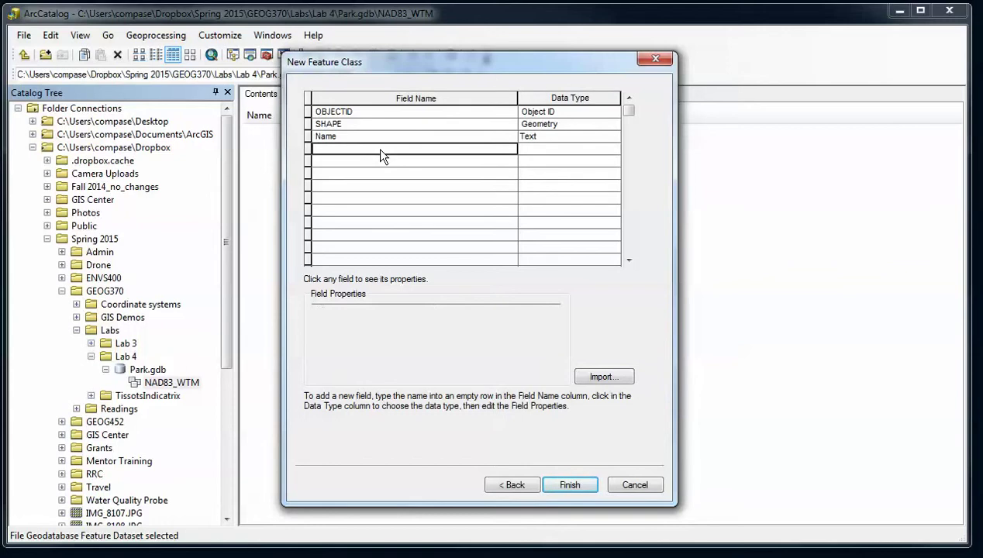
pyautogui.write('Width')
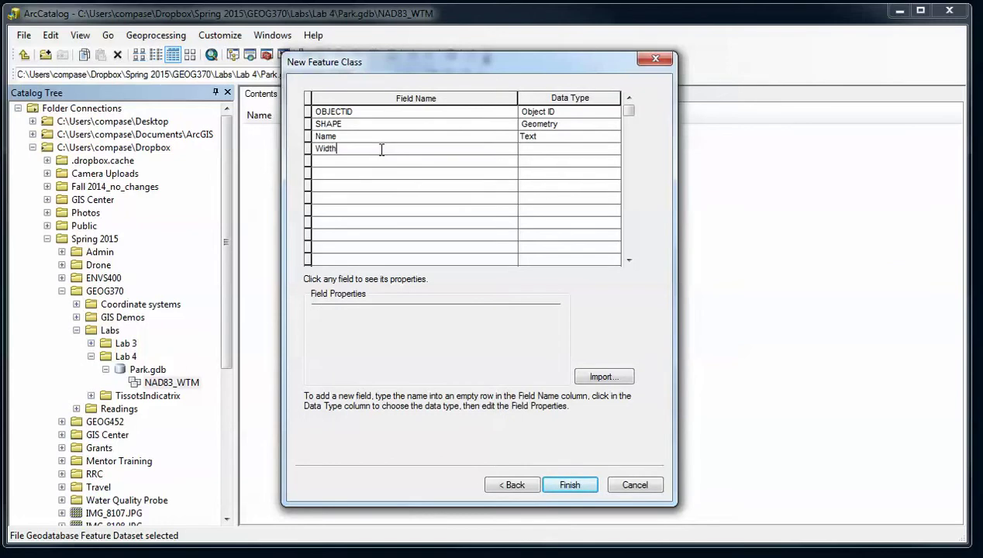
pyautogui.click(528, 150)
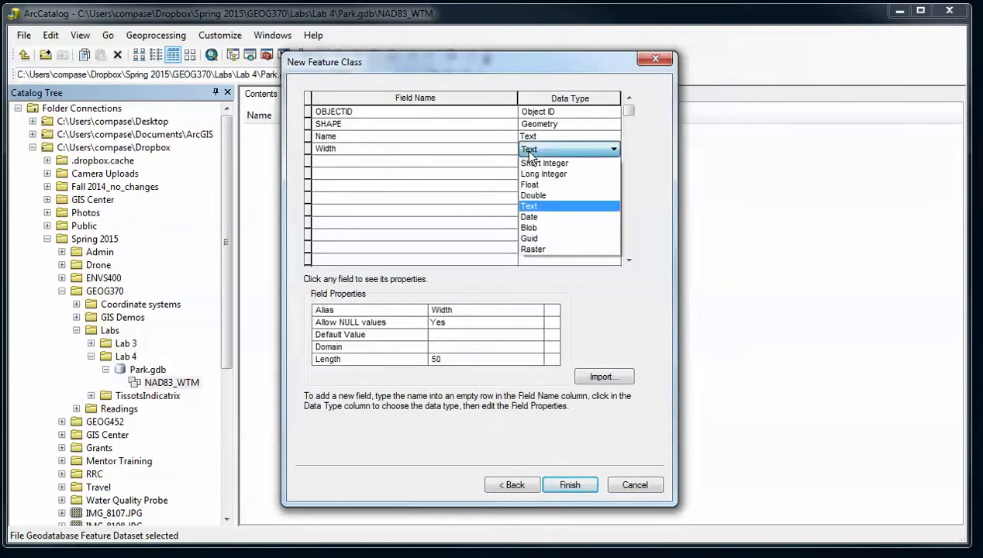
pyautogui.click(544, 174)
pyautogui.click(607, 149)
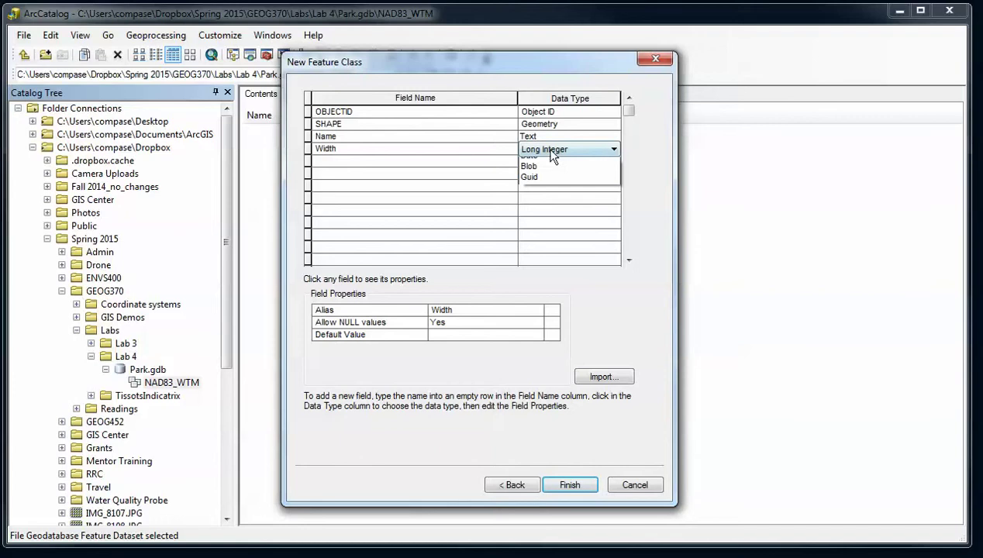
pyautogui.click(551, 164)
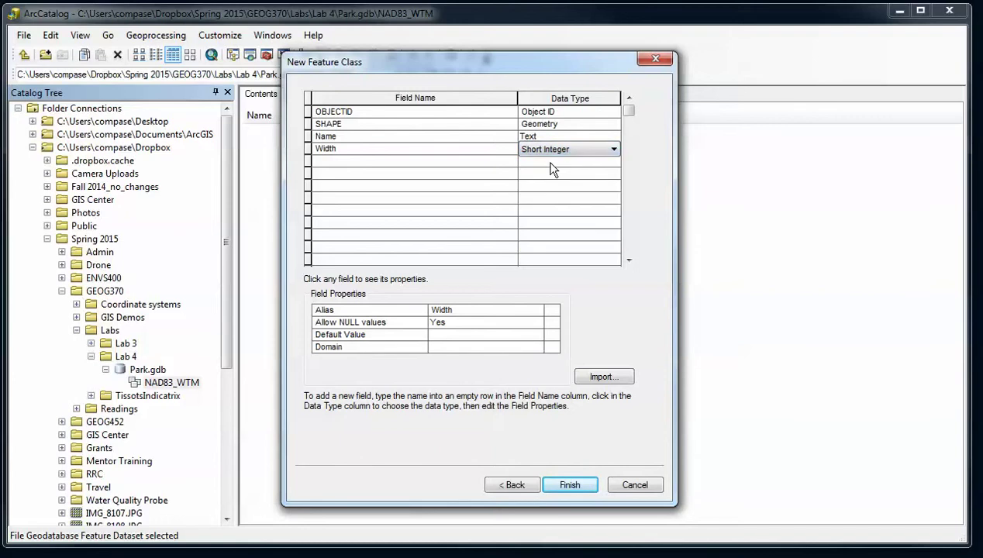
# Step: Assign the TrailWidth domain to the Width field and set its default value to 2
pyautogui.click(438, 348)
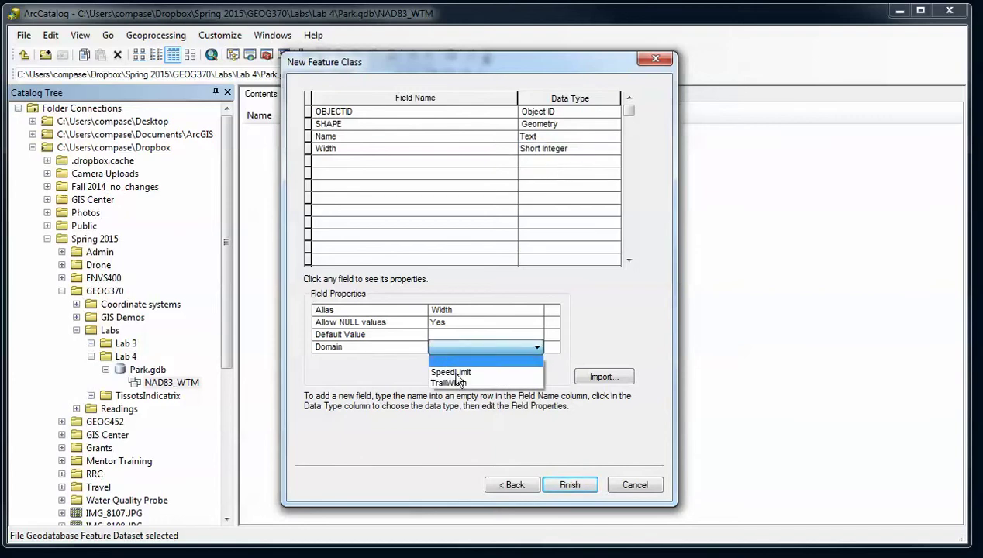
pyautogui.click(457, 383)
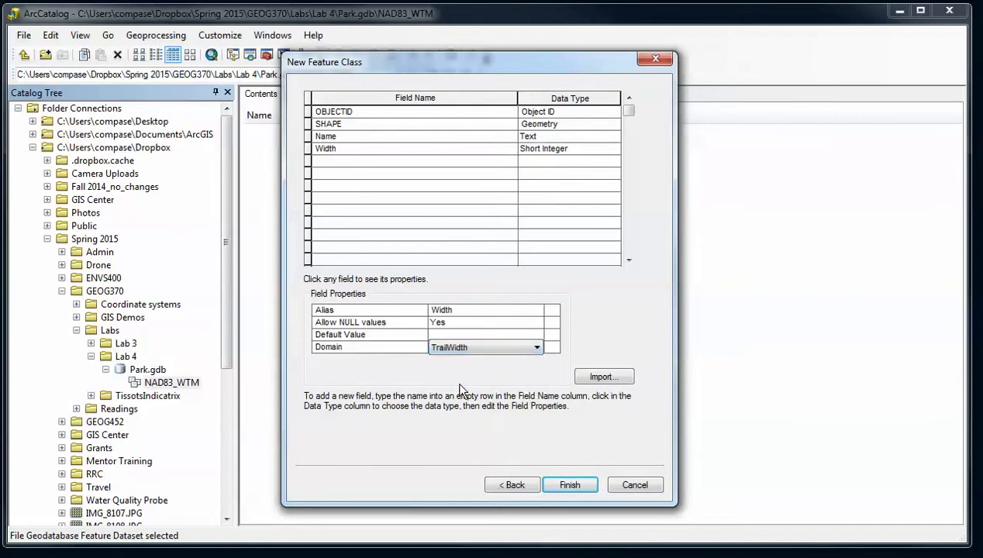
pyautogui.click(454, 335)
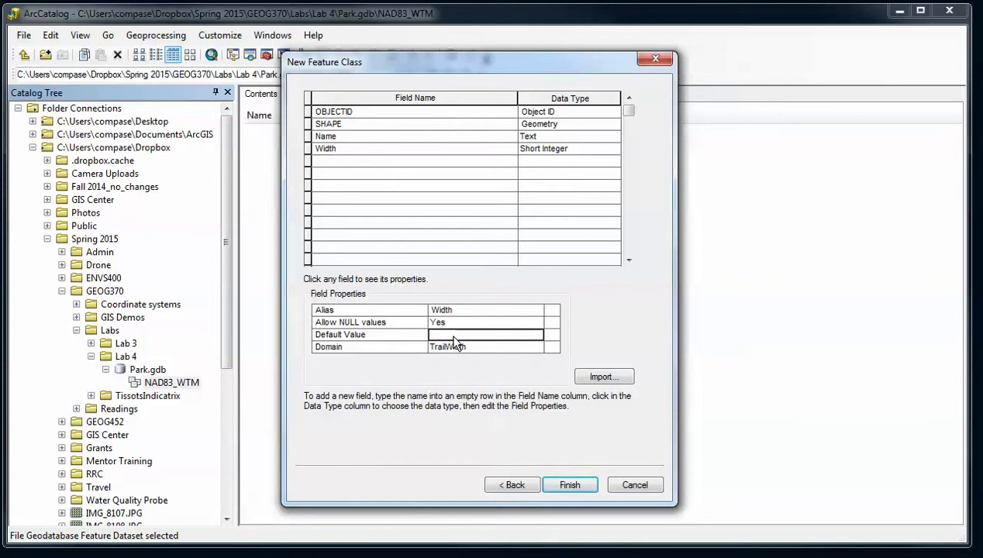
pyautogui.write('2')
pyautogui.click(453, 322)
pyautogui.click(457, 324)
# Step: Add a field called SurfaceType with the Text data type
pyautogui.click(360, 161)
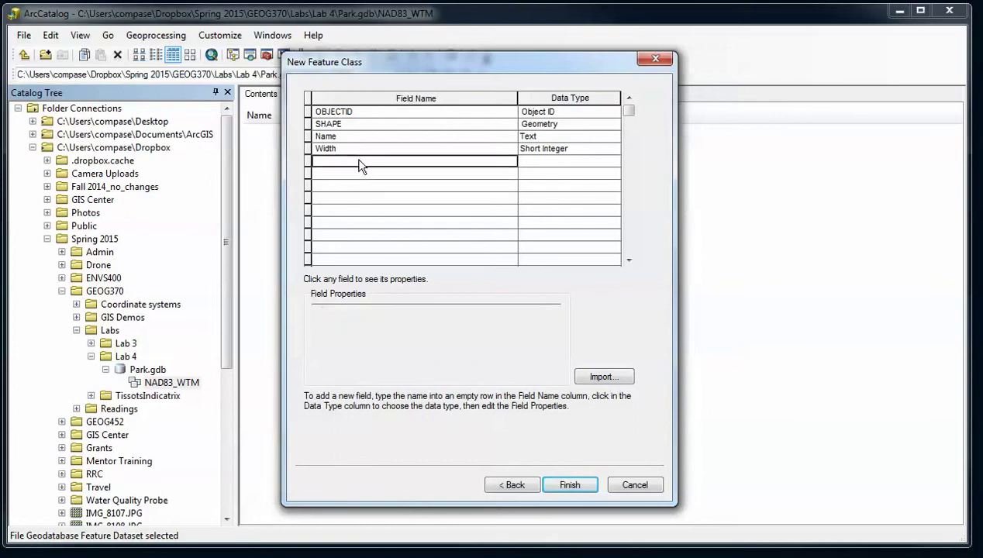
pyautogui.write('Surf')
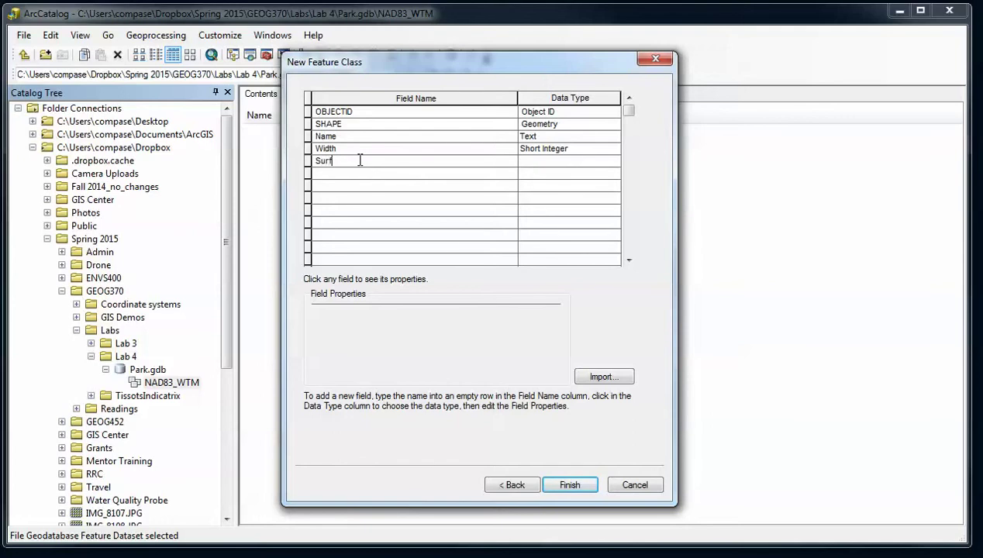
pyautogui.write('aceType')
pyautogui.click(581, 161)
pyautogui.click(580, 160)
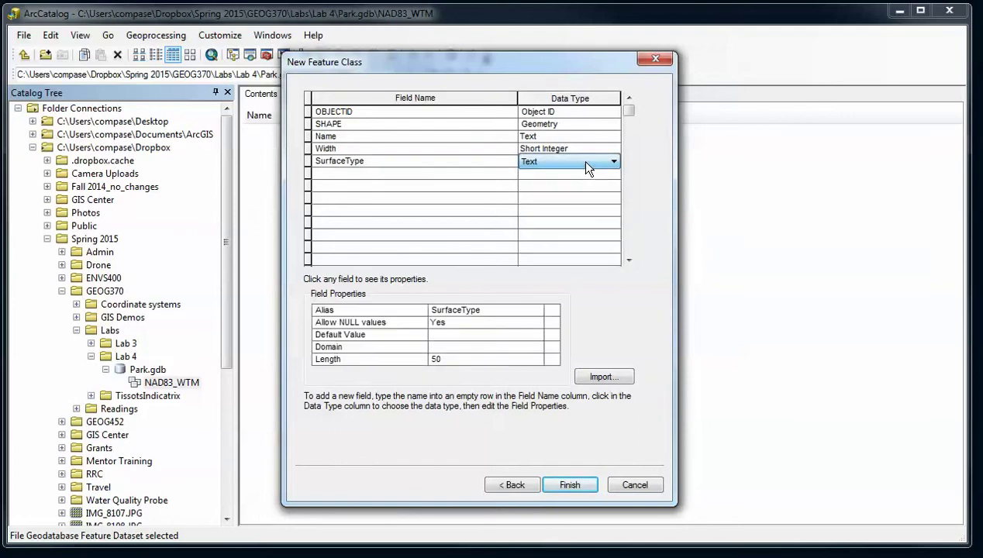
# Step: Give the SurfaceType field the TrailSurface domain and default value Gravel, and finish creating the feature class
pyautogui.click(478, 346)
pyautogui.click(479, 346)
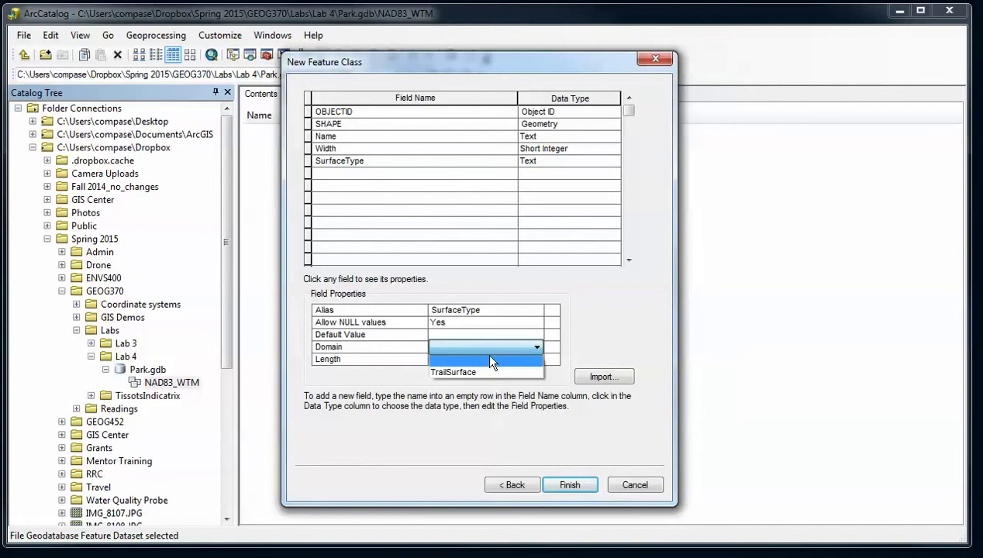
pyautogui.click(468, 372)
pyautogui.click(455, 335)
pyautogui.write('Gravel')
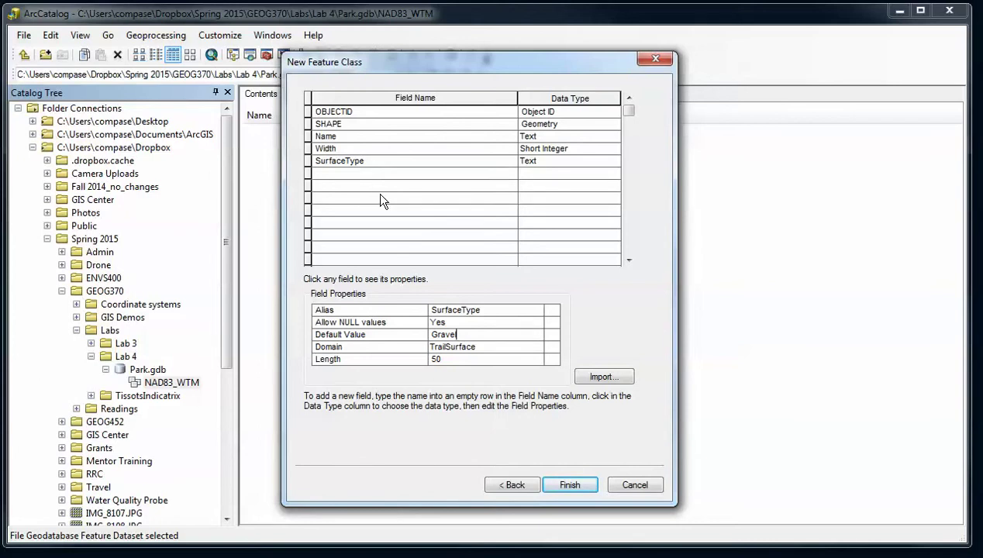
pyautogui.click(568, 487)
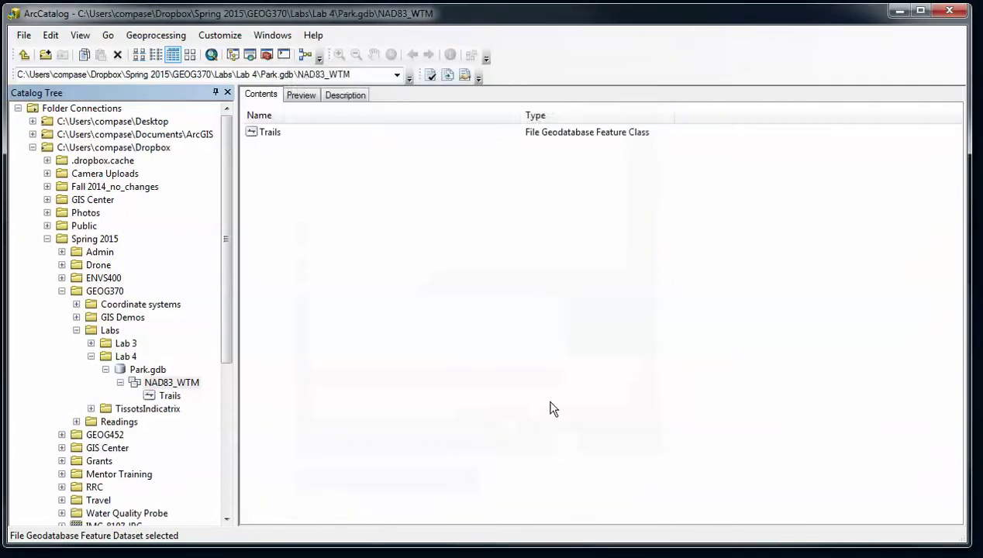
# Step: Preview the Trails feature class as a table to check its attribute fields
pyautogui.click(269, 133)
pyautogui.click(305, 96)
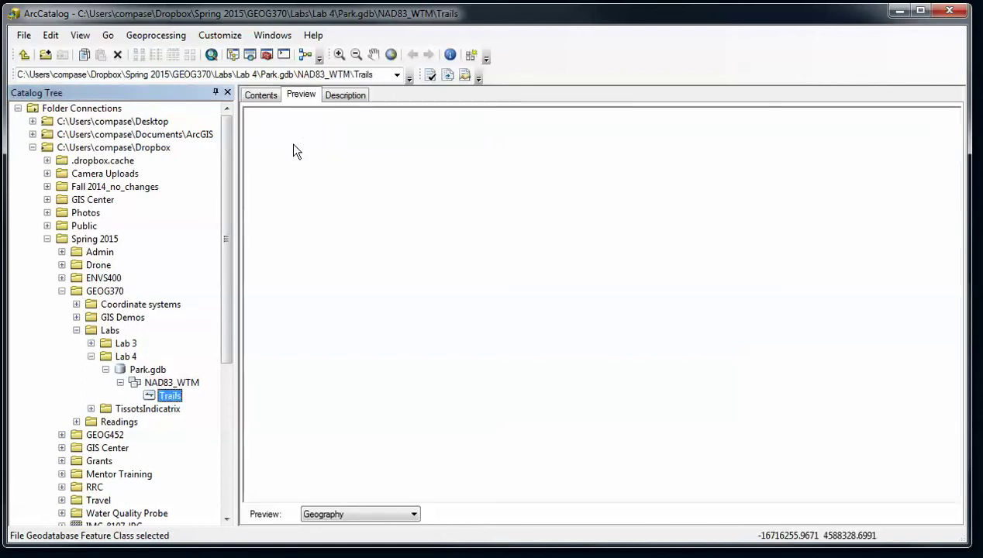
pyautogui.click(377, 514)
pyautogui.click(383, 527)
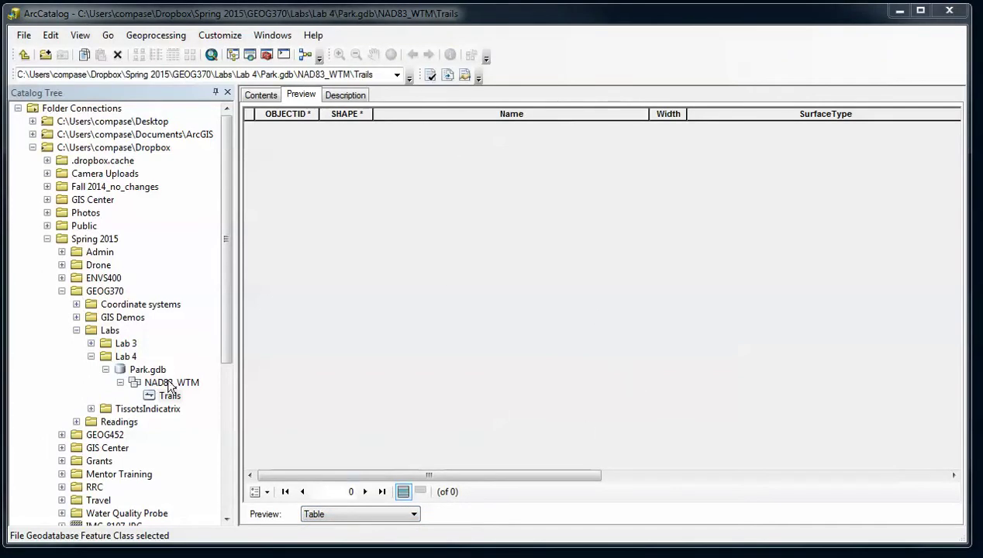
# Step: Return to the contents of the NAD83_WTM dataset and open the Trails properties to view its XY coordinate system
pyautogui.click(258, 97)
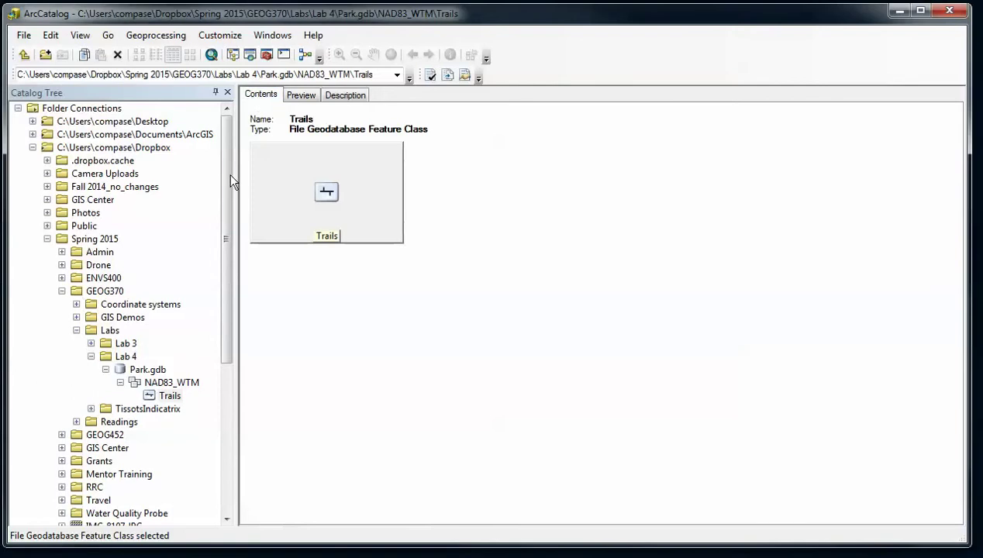
pyautogui.click(165, 382)
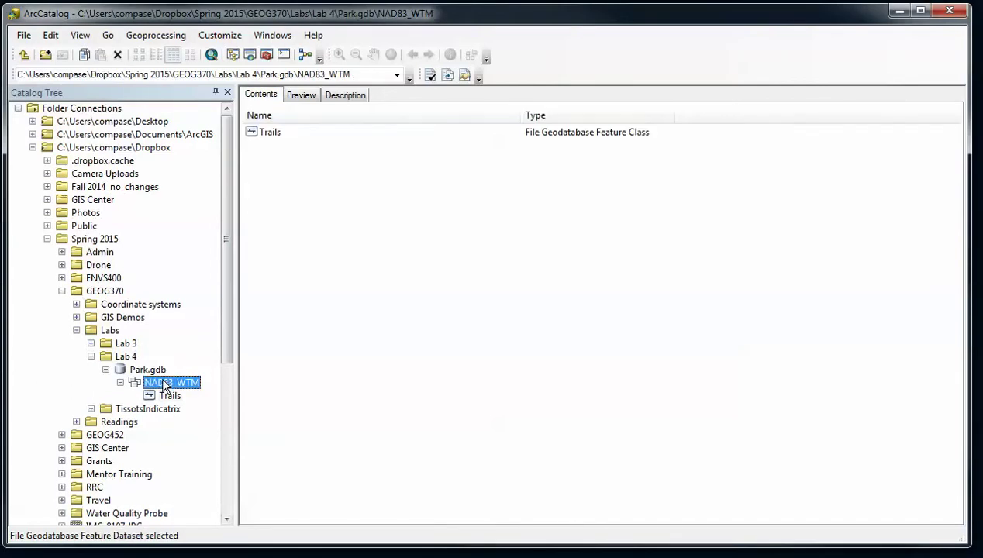
pyautogui.rightClick(277, 137)
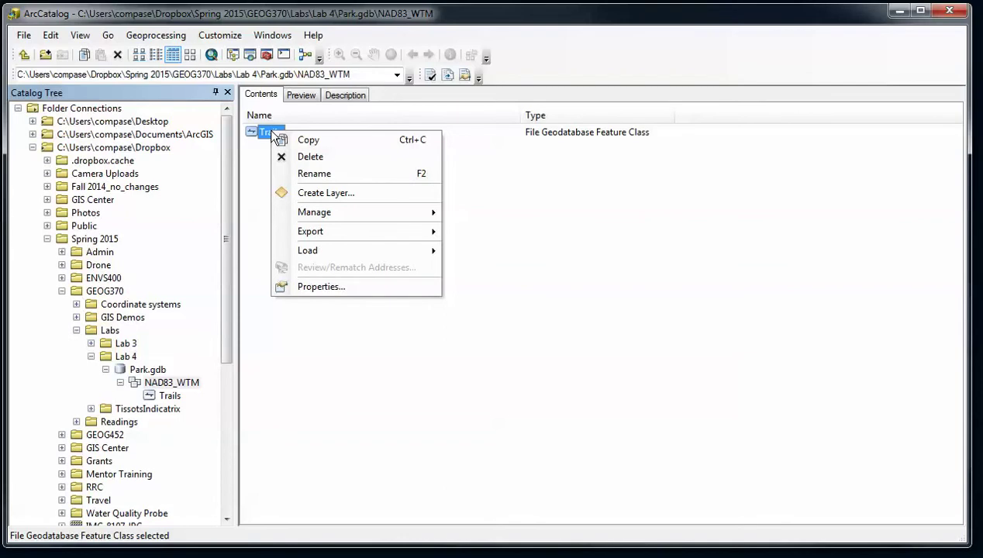
pyautogui.click(317, 285)
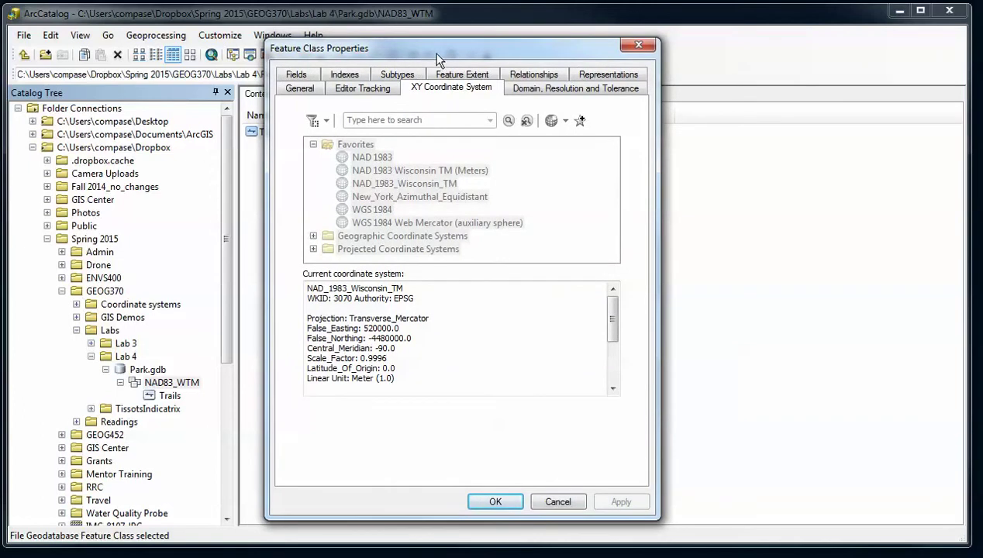
# Step: View the subtype settings of the Trails feature class and check which fields are offered as the subtype field
pyautogui.click(403, 75)
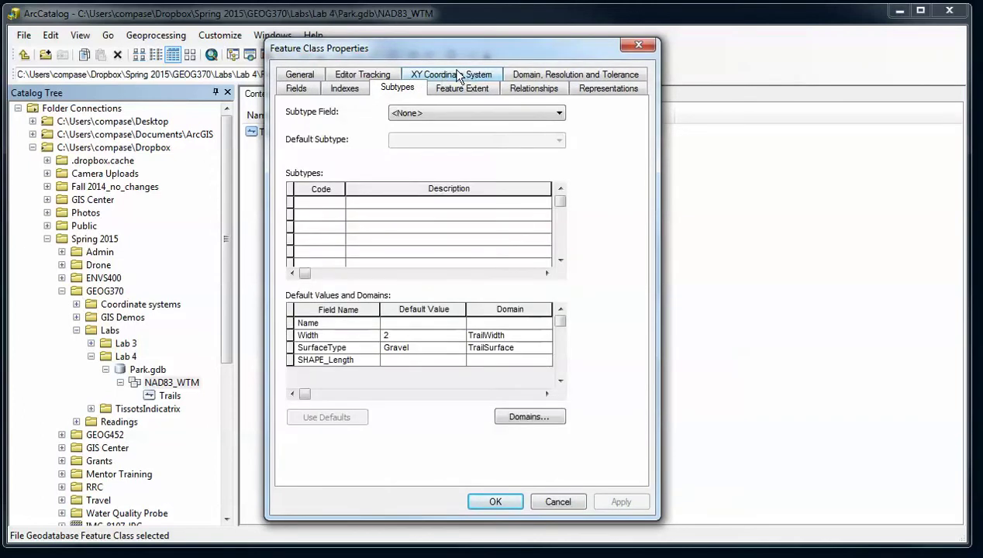
pyautogui.click(557, 113)
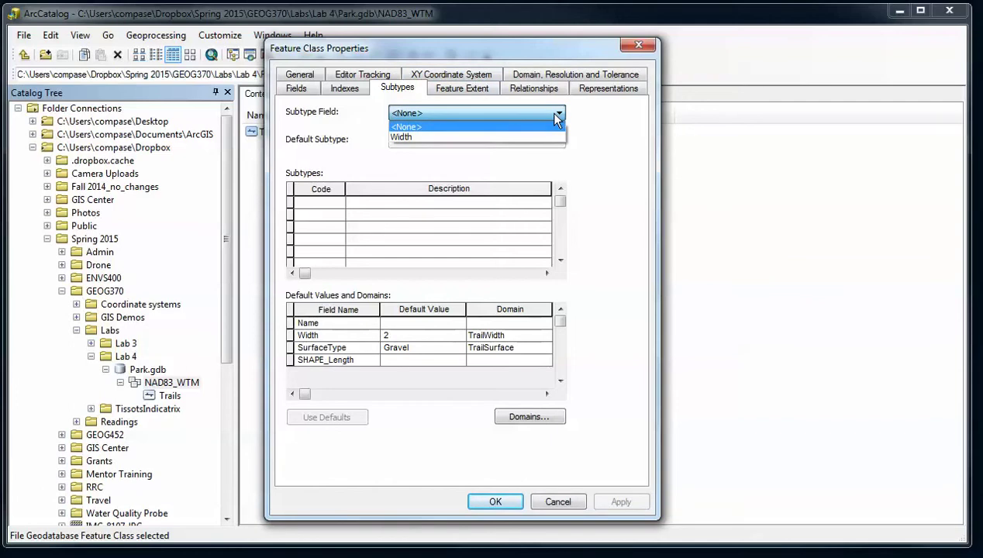
pyautogui.click(554, 114)
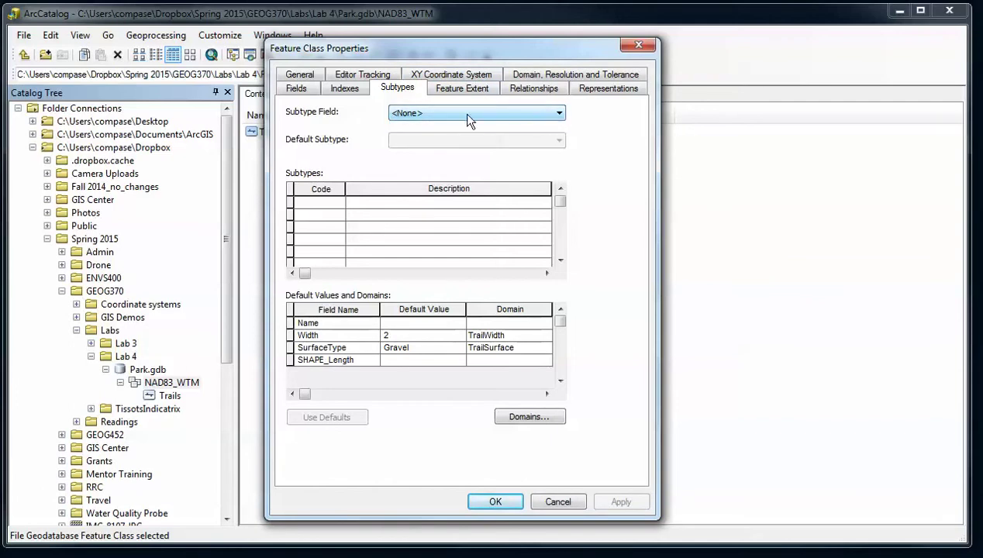
pyautogui.moveTo(443, 52); pyautogui.dragTo(458, 47)
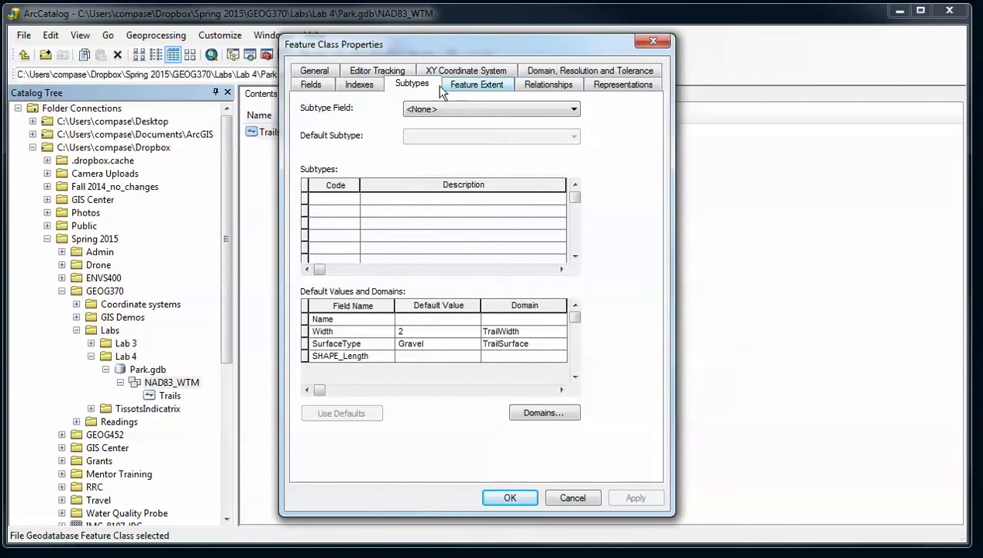
# Step: Add a field called TrailType with the Short Integer data type to Trails and apply the change
pyautogui.click(307, 85)
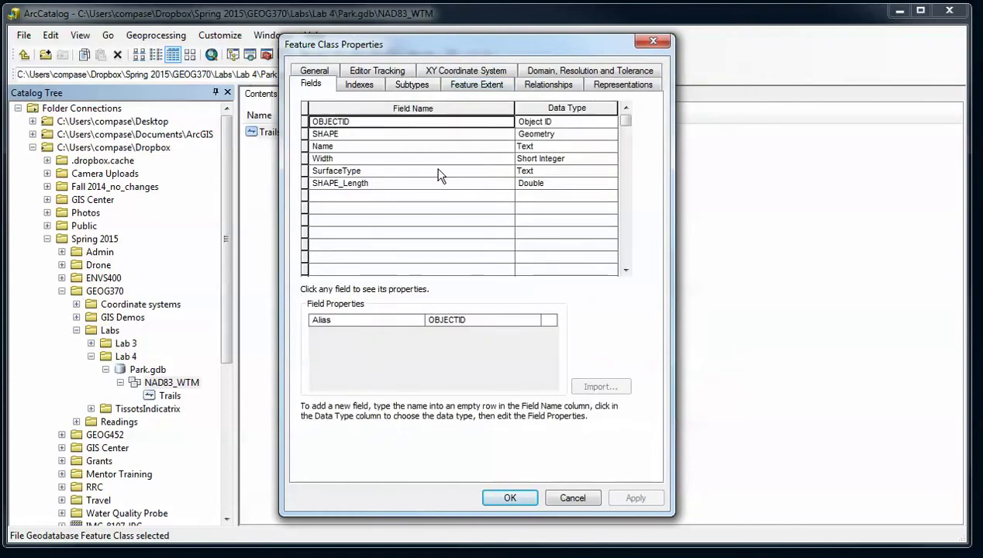
pyautogui.click(395, 195)
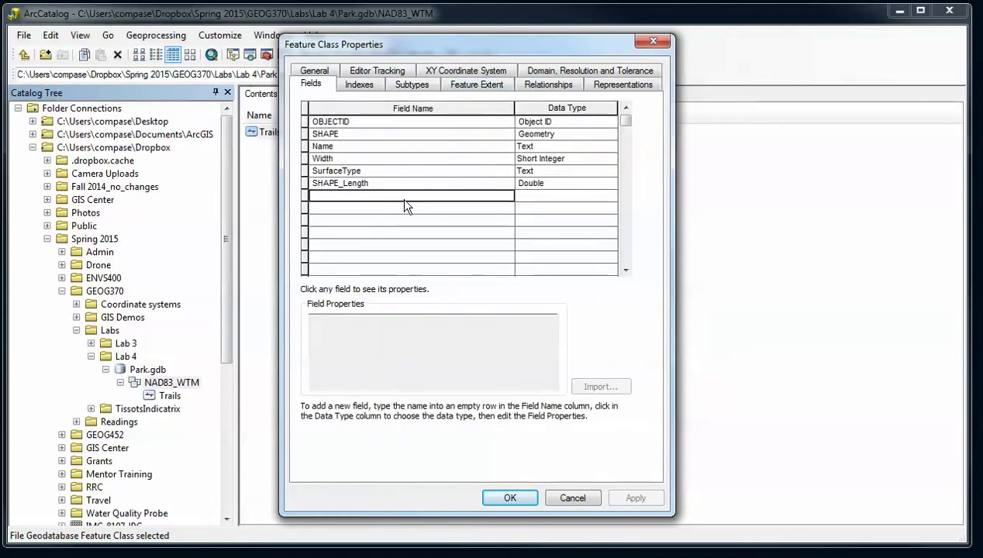
pyautogui.write('TrailType')
pyautogui.press('Tab')
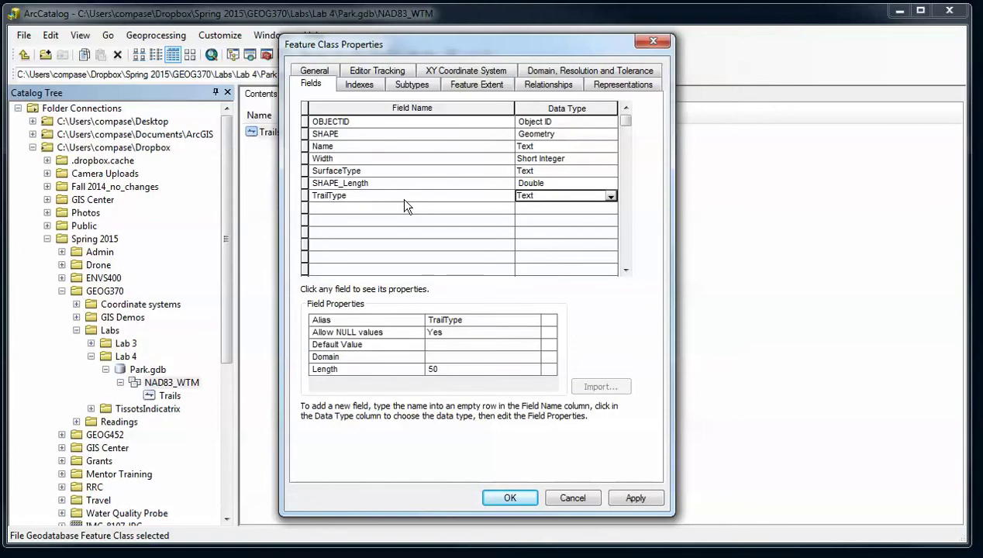
pyautogui.click(609, 196)
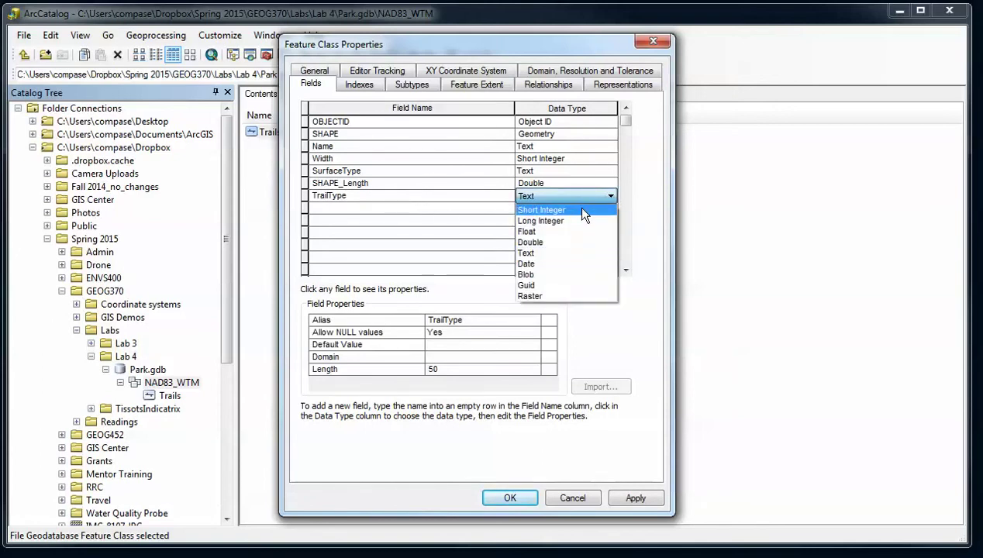
pyautogui.click(582, 210)
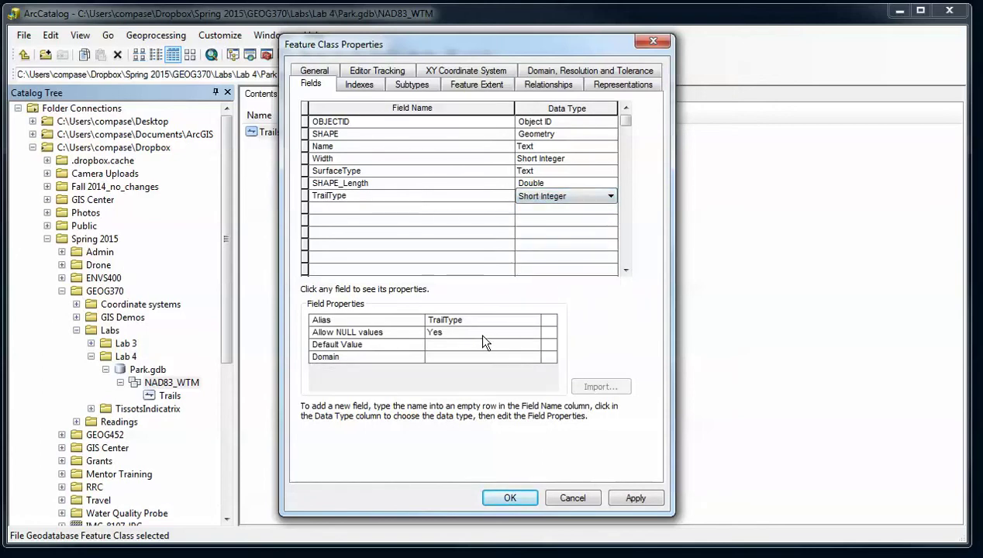
pyautogui.click(621, 496)
# Step: Check the available subtype fields for TrailType and close the Trails properties
pyautogui.click(413, 83)
pyautogui.click(448, 109)
pyautogui.click(447, 110)
pyautogui.click(483, 112)
pyautogui.click(489, 126)
pyautogui.click(496, 115)
pyautogui.click(496, 115)
pyautogui.click(564, 497)
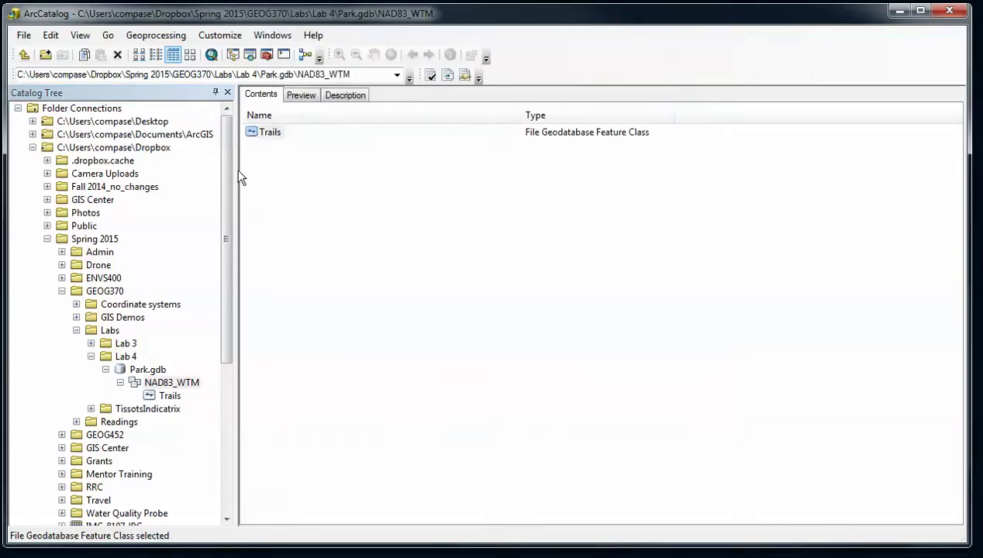
# Step: Reopen the properties of the Trails feature class and set TrailType as the subtype field
pyautogui.rightClick(253, 130)
pyautogui.click(295, 289)
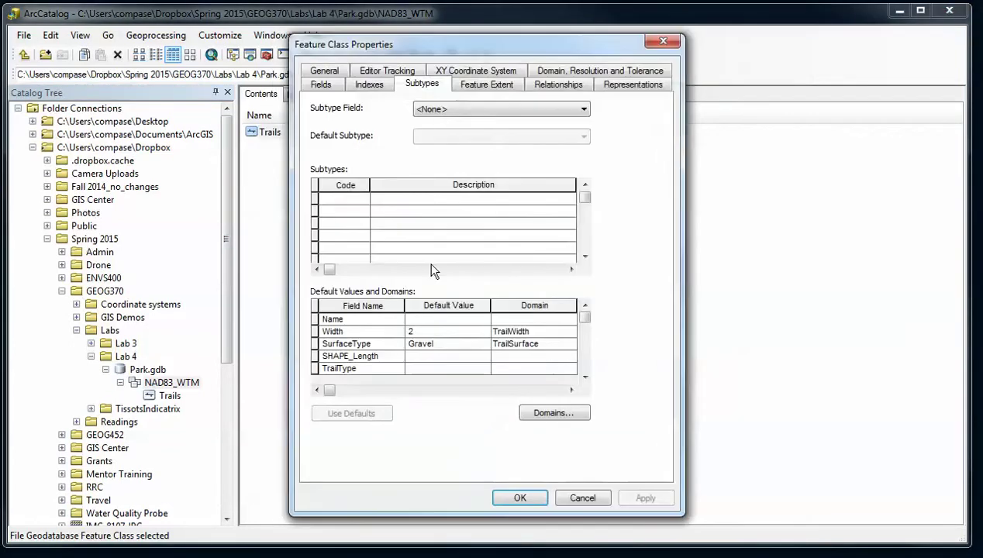
pyautogui.click(435, 111)
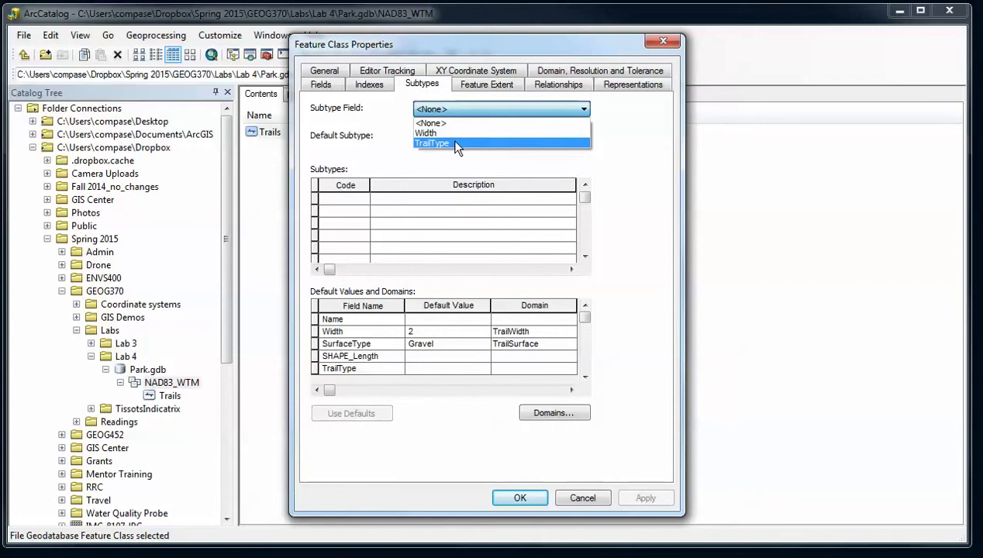
pyautogui.click(454, 144)
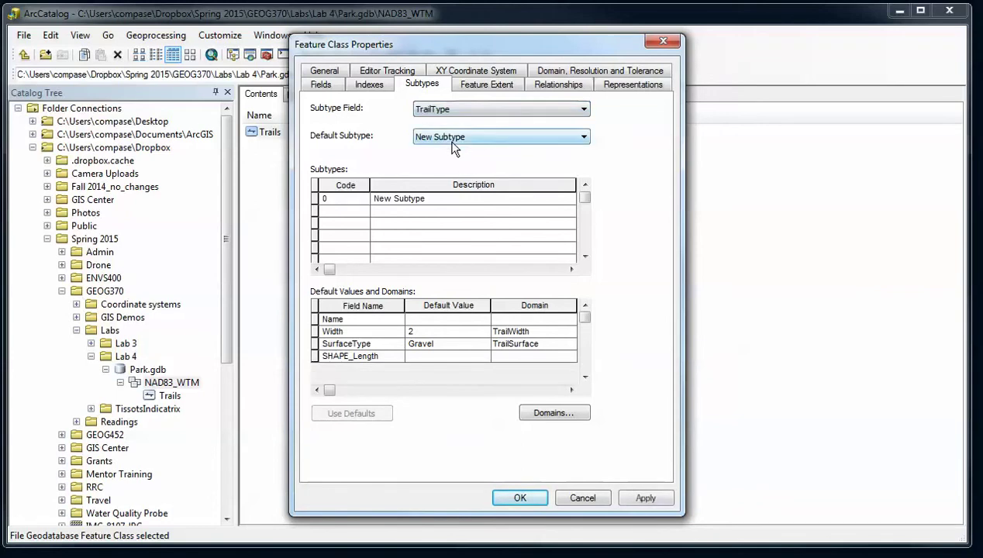
# Step: Rename the initial subtype Dirt and give it code 1
pyautogui.click(411, 199)
pyautogui.moveTo(430, 199); pyautogui.dragTo(372, 200)
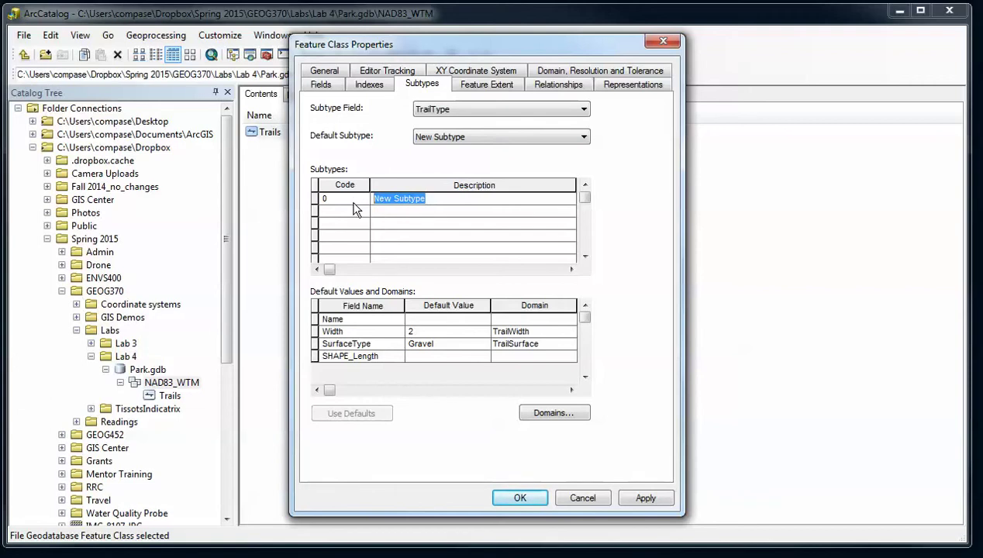
pyautogui.write('Dirt')
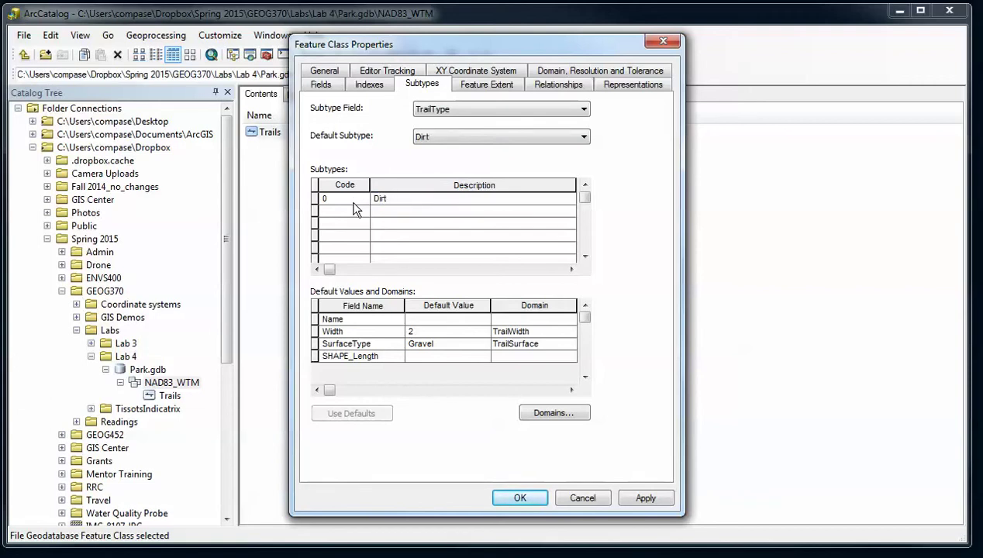
pyautogui.click(343, 201)
pyautogui.write('1')
# Step: Add three more subtype descriptions below Dirt: Gravel, Paved and Other
pyautogui.click(391, 210)
pyautogui.write('Gravel')
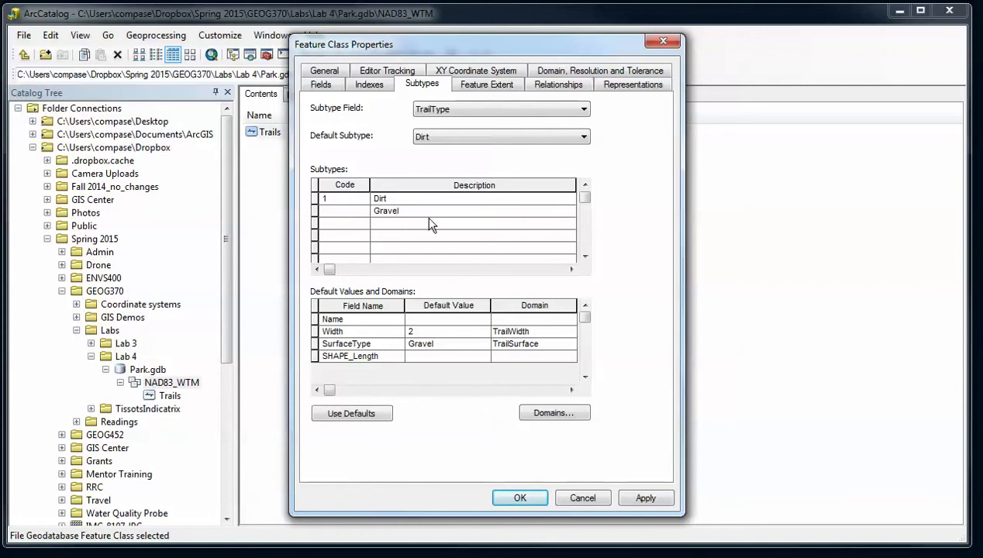
pyautogui.click(430, 224)
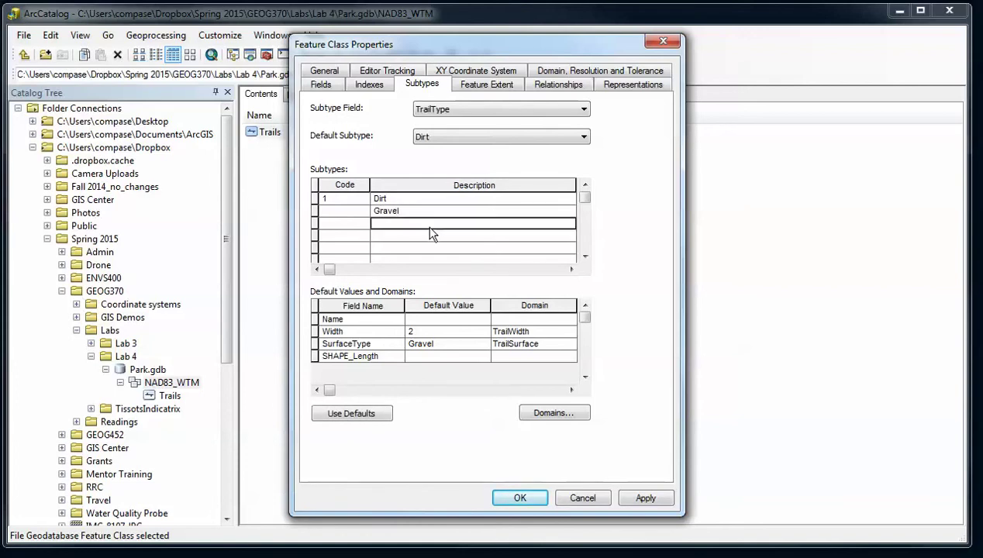
pyautogui.write('Paved')
pyautogui.click(427, 234)
pyautogui.write('Other')
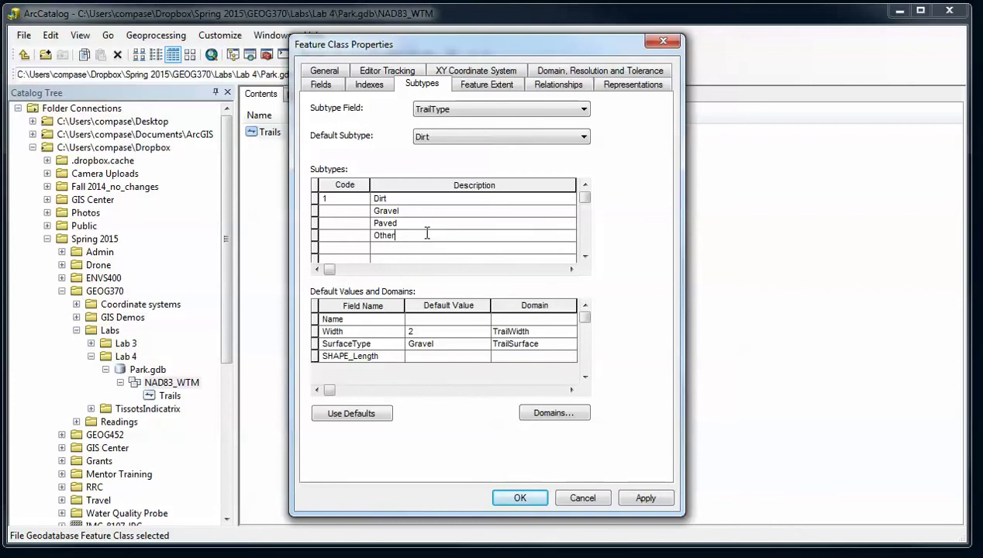
# Step: Assign subtype codes 2 to Gravel, 3 to Paved and 4 to Other
pyautogui.click(361, 211)
pyautogui.write('2')
pyautogui.click(359, 223)
pyautogui.write('3')
pyautogui.click(356, 235)
pyautogui.write('4')
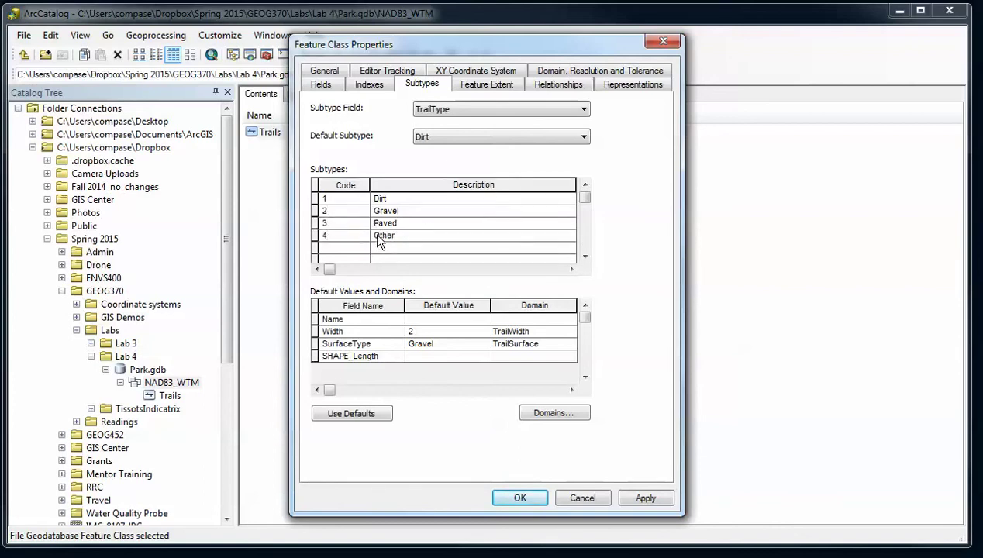
# Step: Set the default subtype to Gravel
pyautogui.click(406, 200)
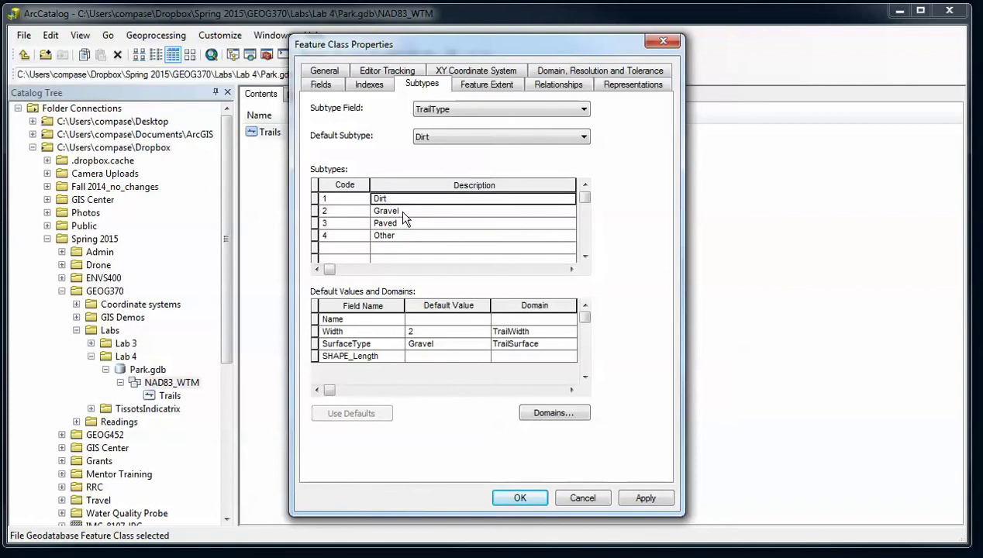
pyautogui.click(394, 210)
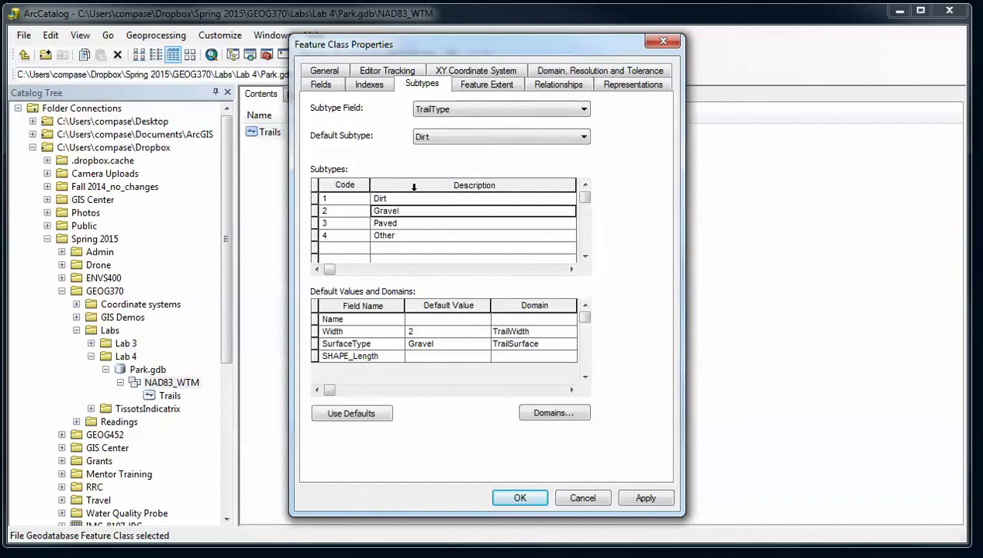
pyautogui.click(446, 136)
pyautogui.click(445, 158)
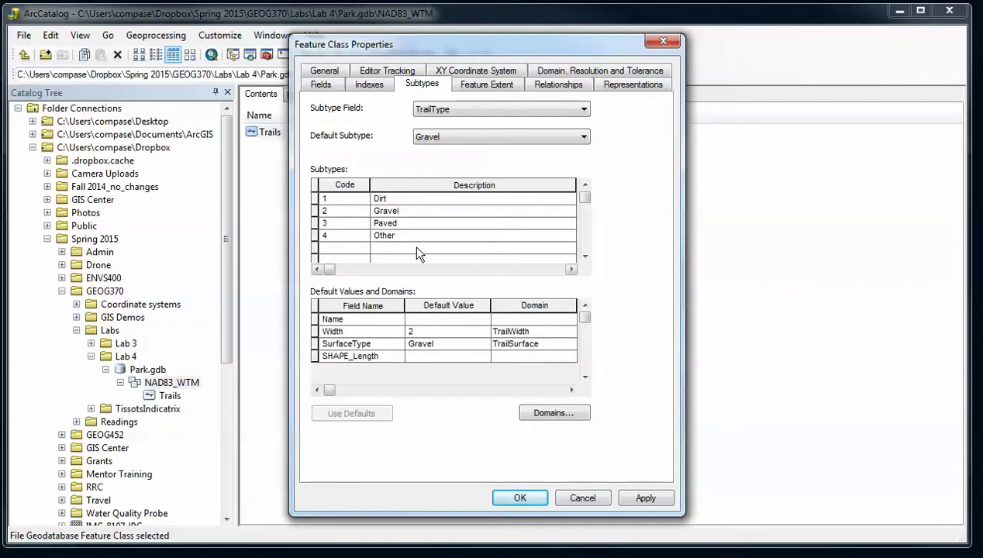
# Step: Set the default Width value of the Paved subtype to 10
pyautogui.click(417, 214)
pyautogui.click(416, 223)
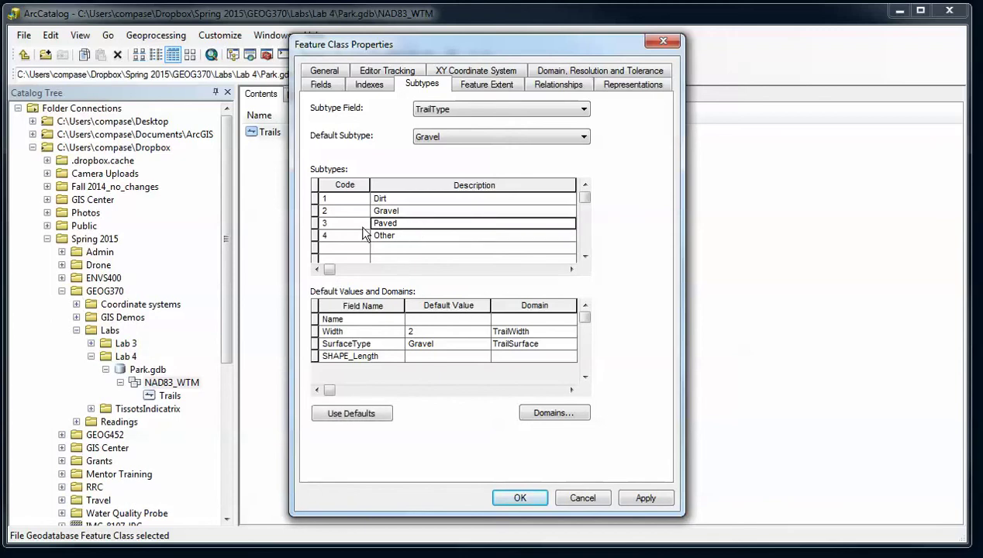
pyautogui.click(416, 331)
pyautogui.moveTo(416, 331); pyautogui.dragTo(398, 334)
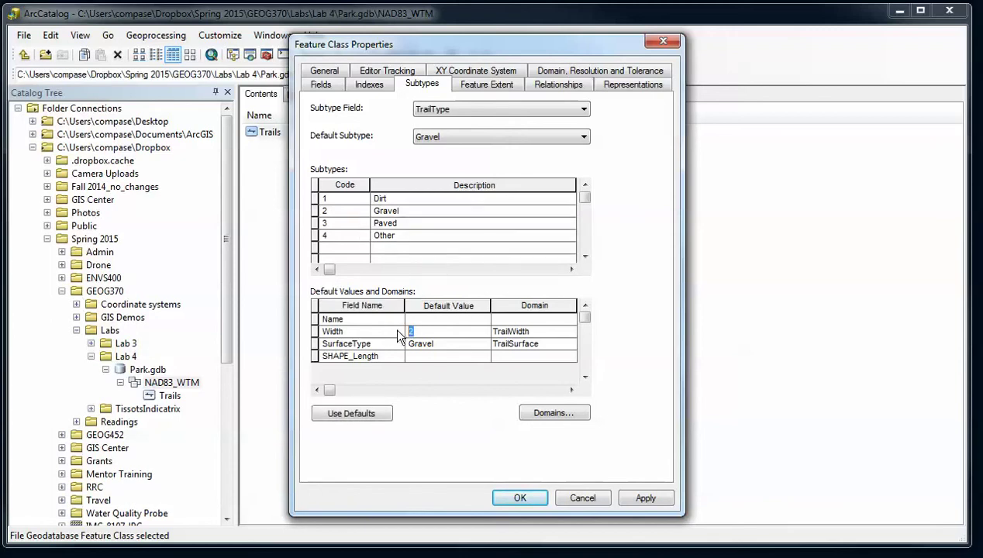
pyautogui.write('10')
# Step: Set the default Width value of the Gravel subtype to 4
pyautogui.click(389, 198)
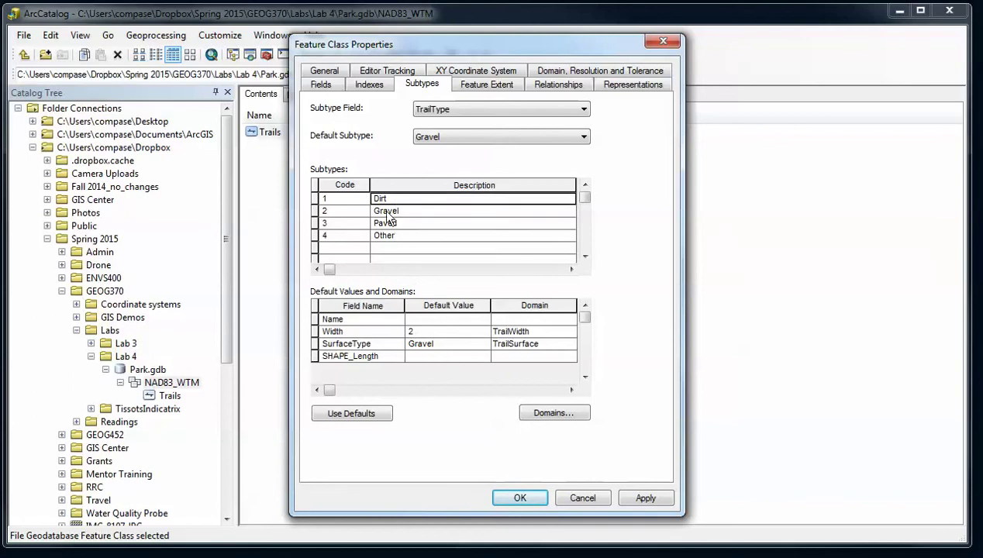
pyautogui.click(395, 213)
pyautogui.click(413, 331)
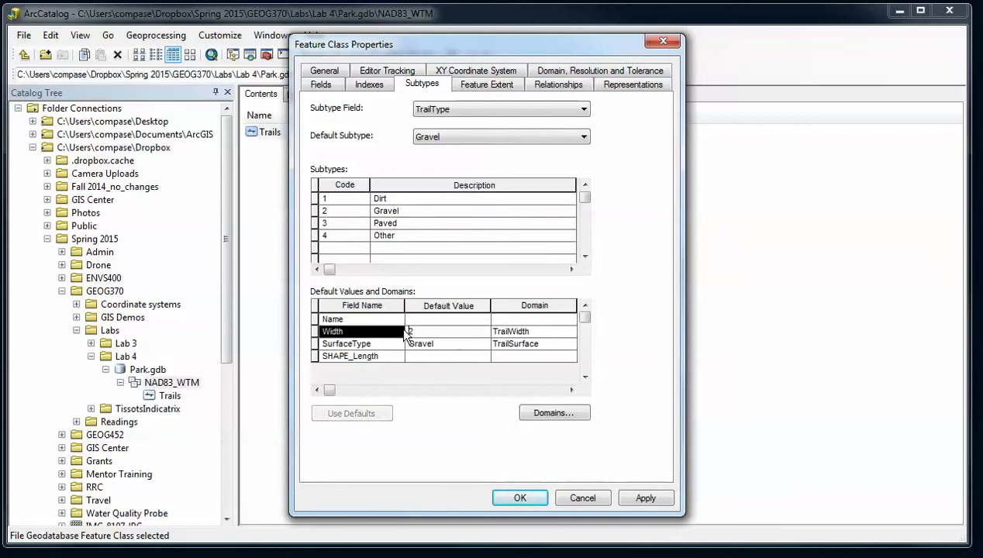
pyautogui.click(412, 331)
pyautogui.write('4')
# Step: Set the default SurfaceType value of the Paved subtype to Paved
pyautogui.click(411, 224)
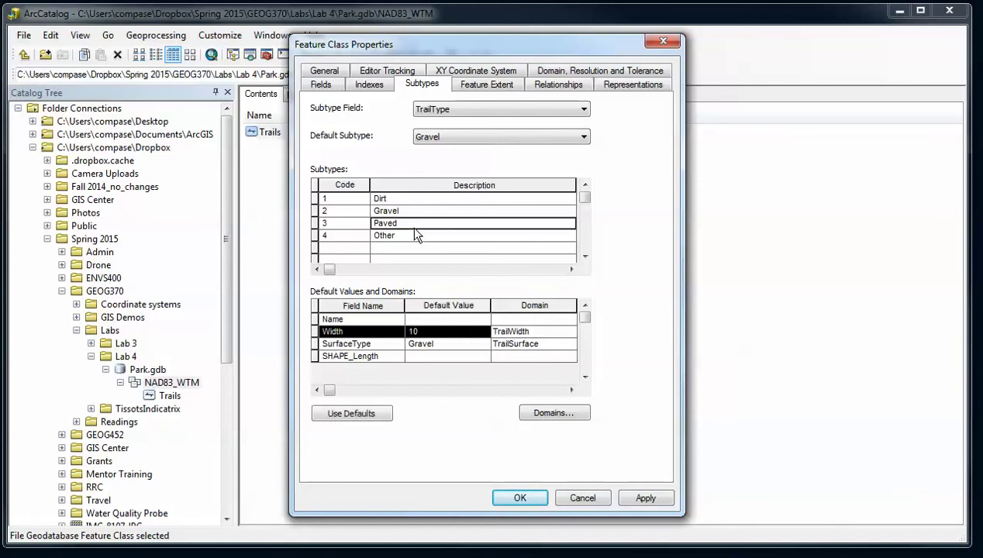
pyautogui.click(423, 339)
pyautogui.moveTo(445, 344); pyautogui.dragTo(401, 344)
pyautogui.write('P')
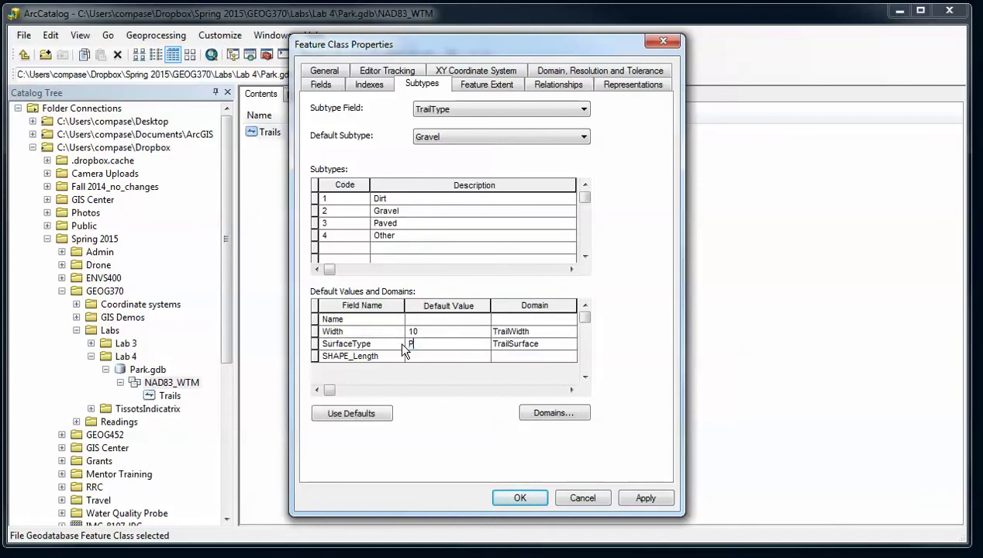
# Step: Set the default SurfaceType value of the Other subtype to Other
pyautogui.click(384, 235)
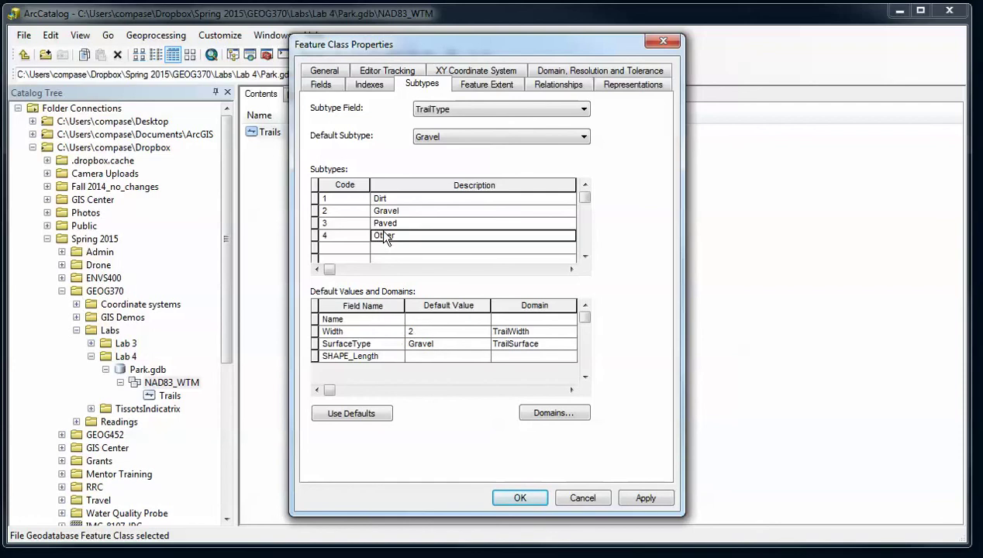
pyautogui.click(438, 346)
pyautogui.moveTo(438, 346); pyautogui.dragTo(405, 346)
pyautogui.write('Other')
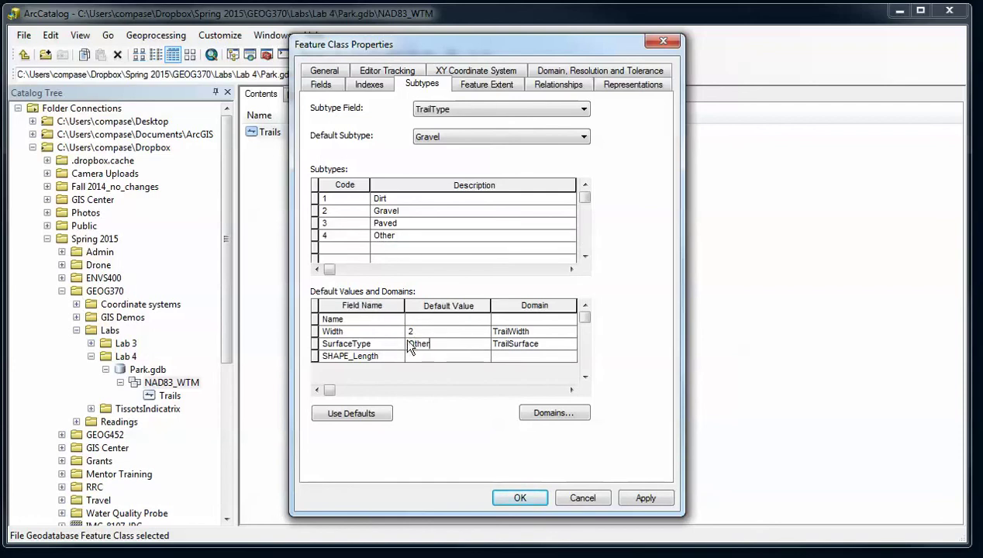
# Step: Set the default SurfaceType value of the Dirt subtype to Dirt
pyautogui.click(386, 200)
pyautogui.click(436, 344)
pyautogui.moveTo(436, 343); pyautogui.dragTo(409, 344)
pyautogui.write('Dirt')
# Step: Review the default values of each subtype and set the default Width of the Other subtype to 4
pyautogui.click(364, 199)
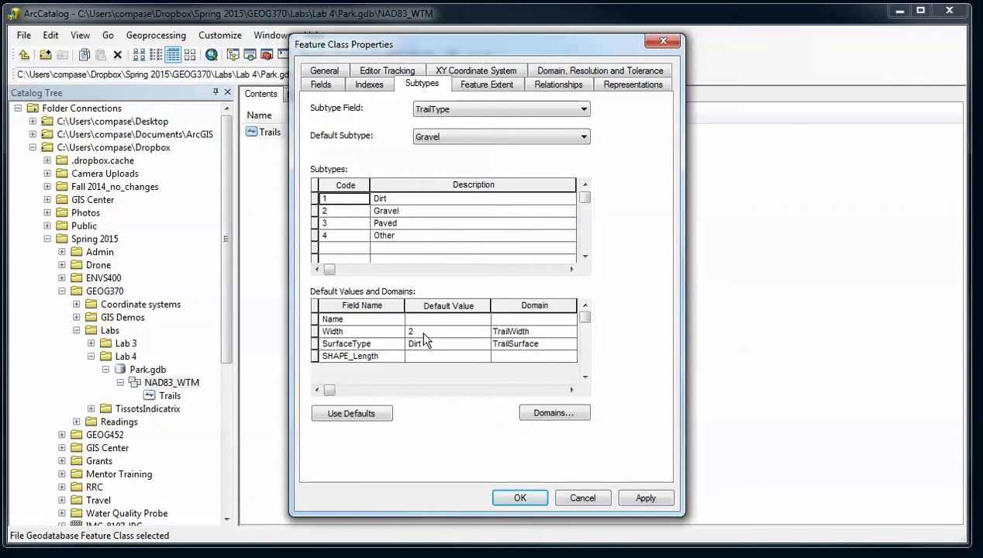
pyautogui.click(412, 212)
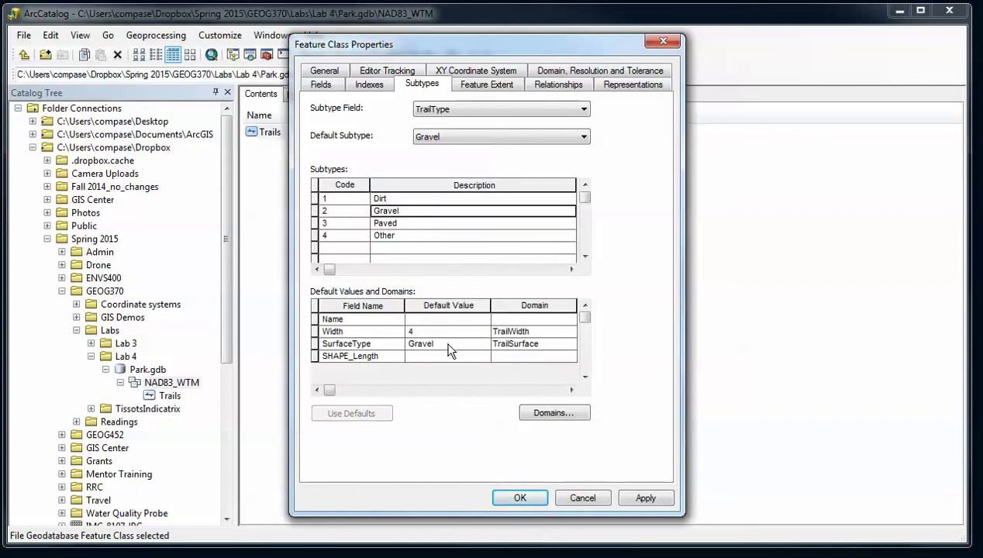
pyautogui.click(409, 224)
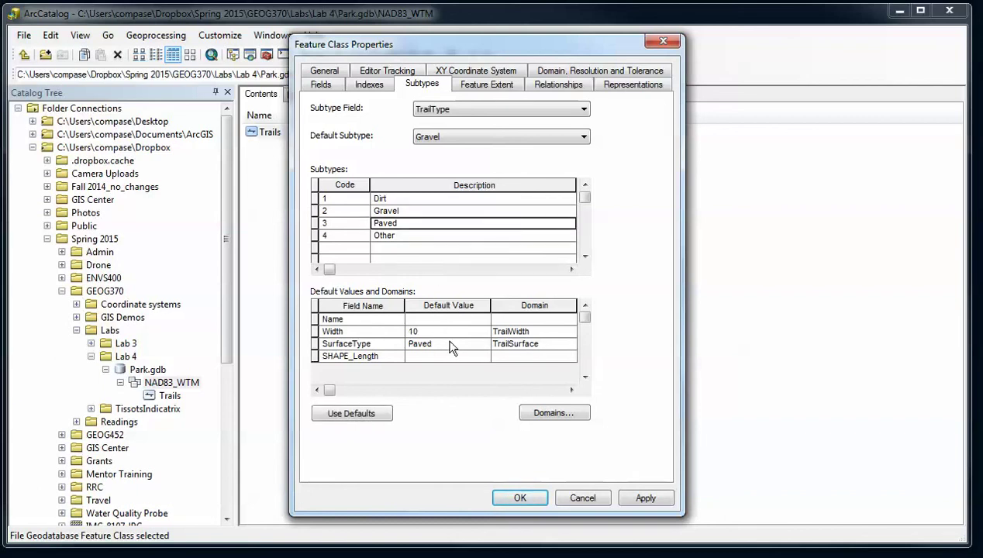
pyautogui.click(412, 232)
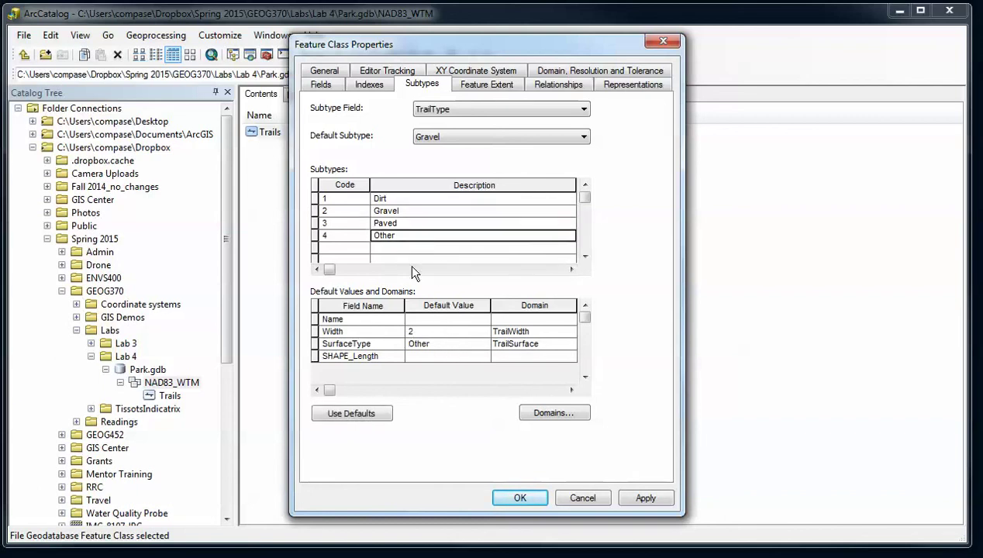
pyautogui.click(431, 333)
pyautogui.write('4')
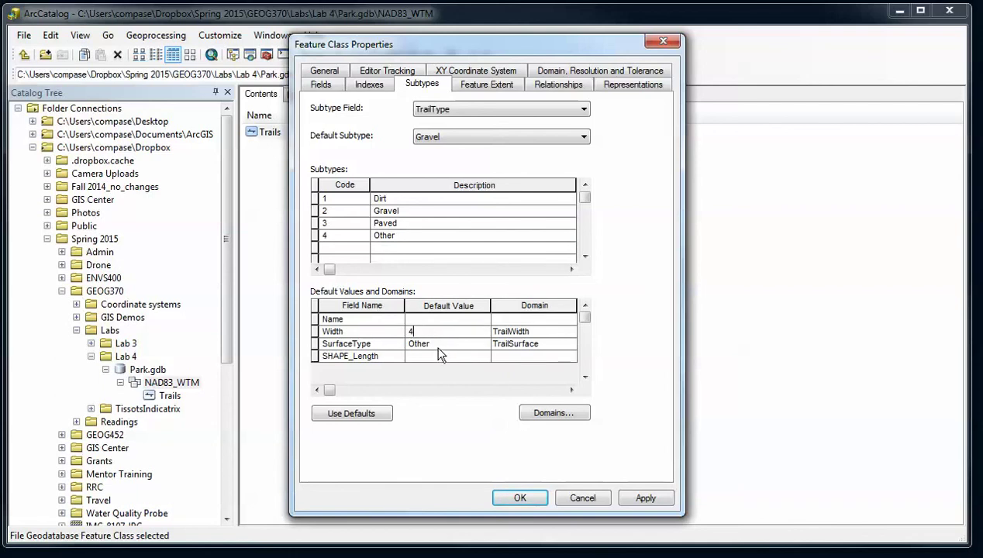
# Step: Apply the subtype settings and close the Trails properties
pyautogui.moveTo(444, 44); pyautogui.dragTo(453, 44)
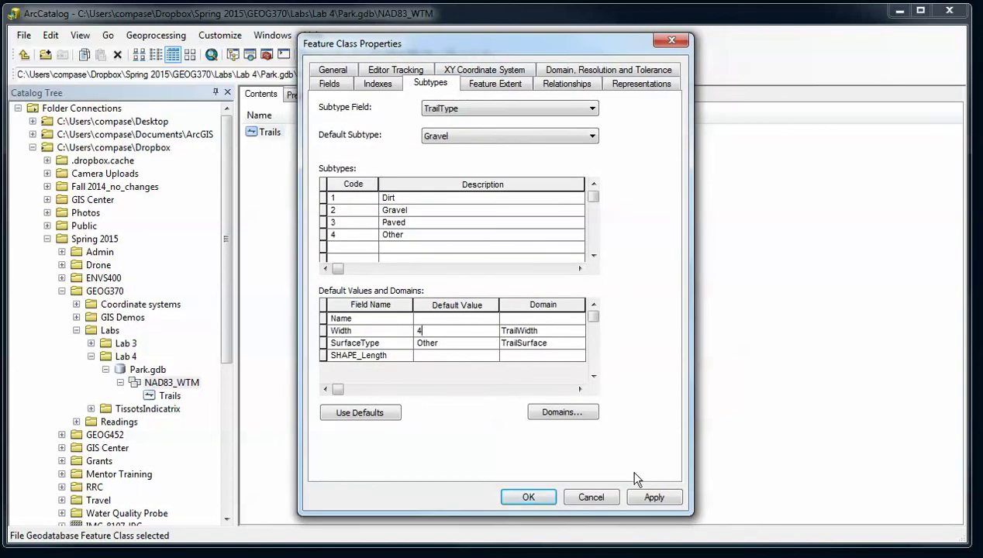
pyautogui.click(651, 497)
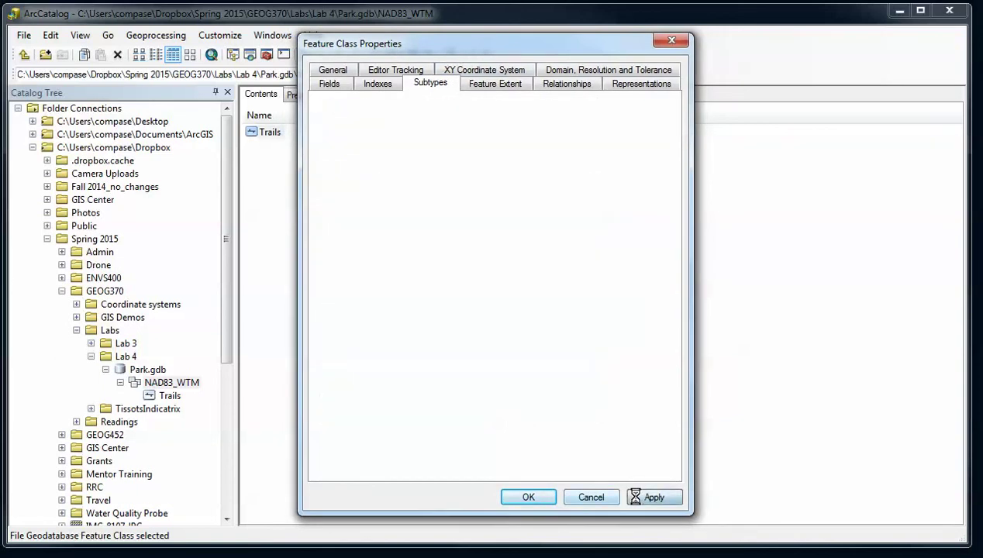
pyautogui.click(532, 498)
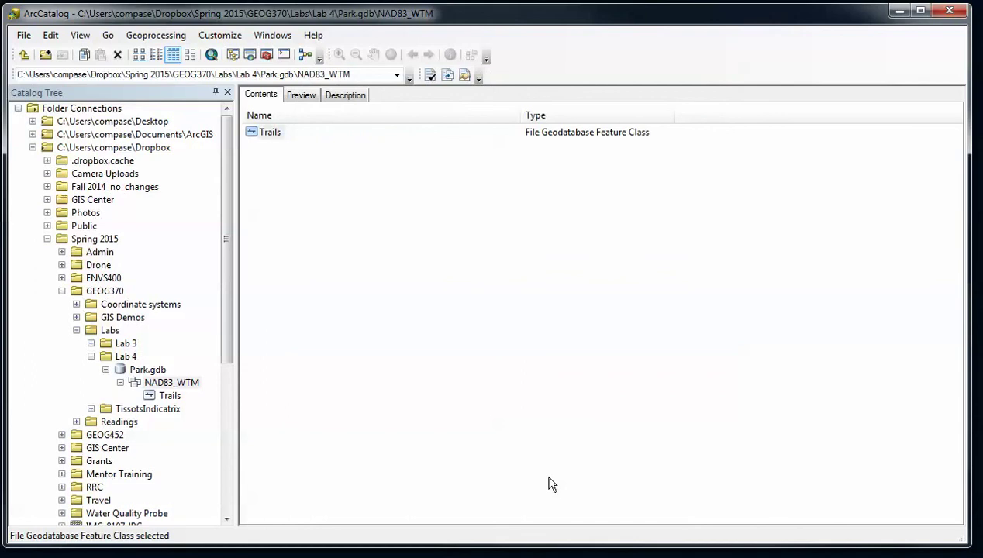